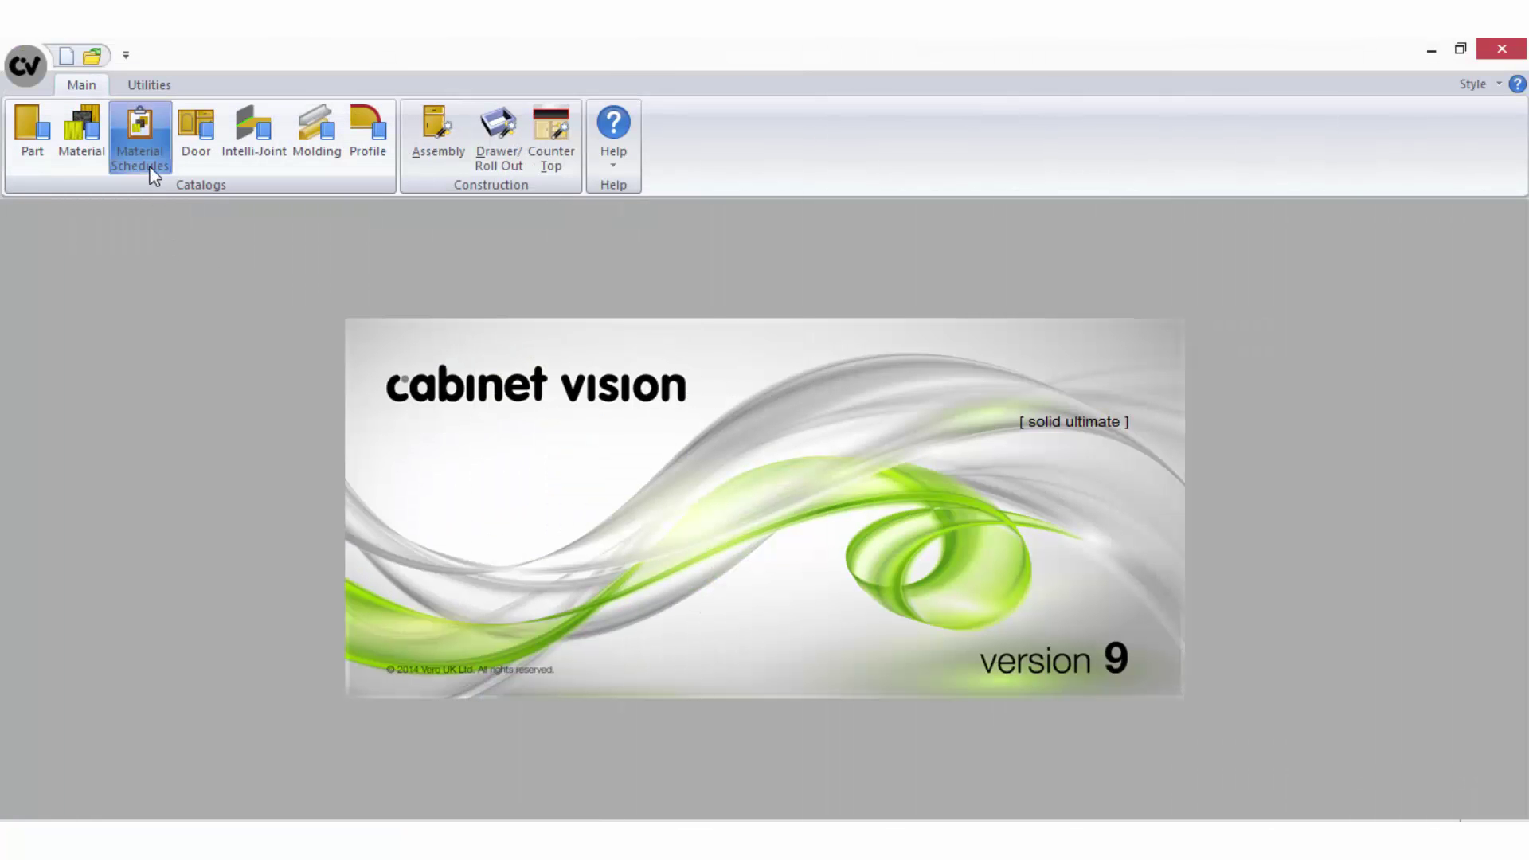
# Open Edit Material Schedules on the EXP CP1 16mm 1mm Edge schedule and expand the category list.
pyautogui.click(148, 164)
pyautogui.press('Return')
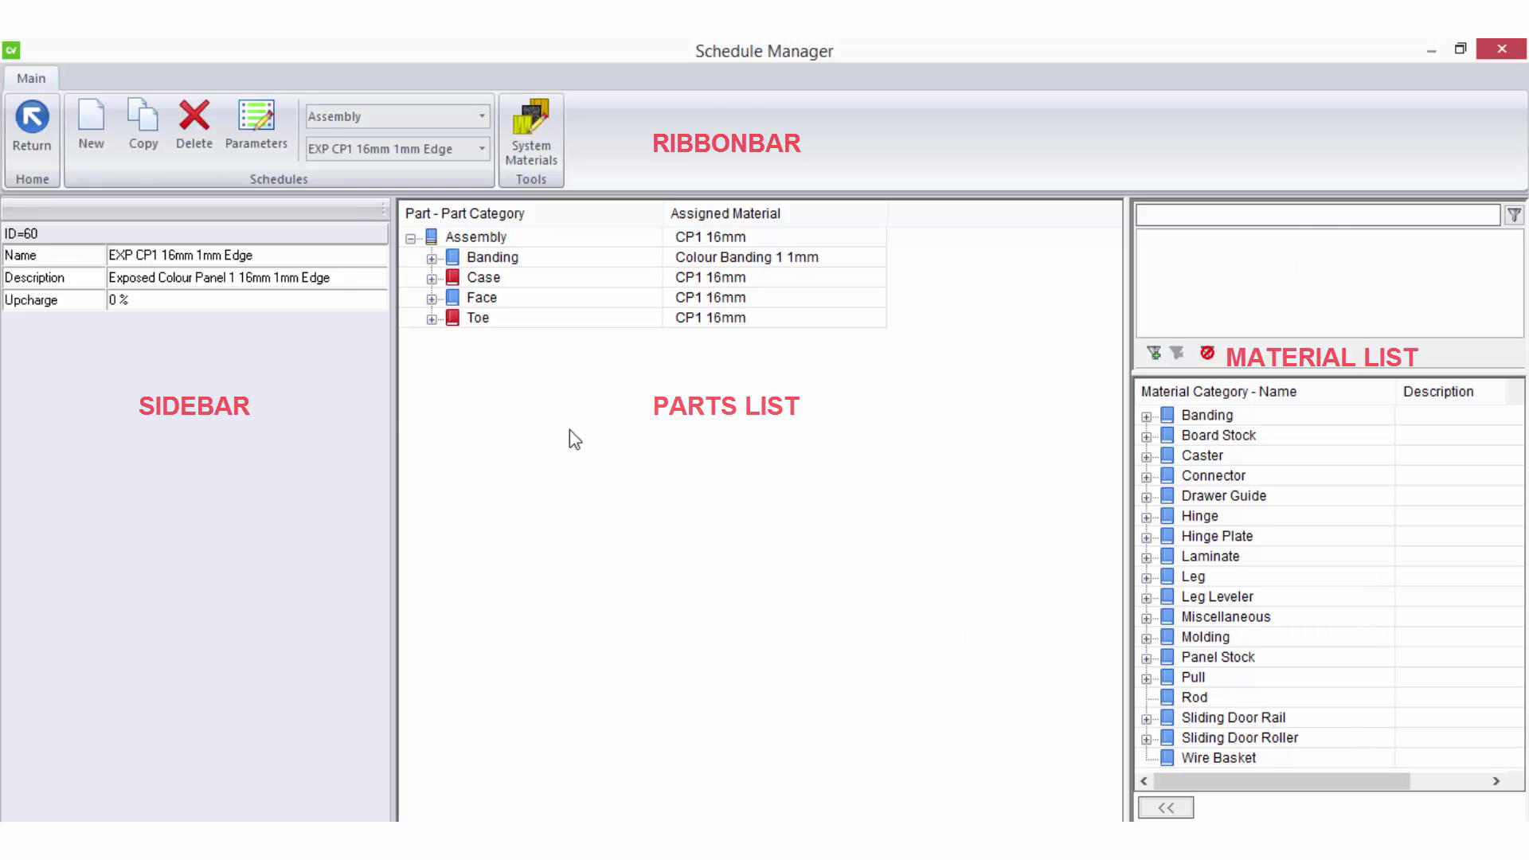
pyautogui.click(481, 120)
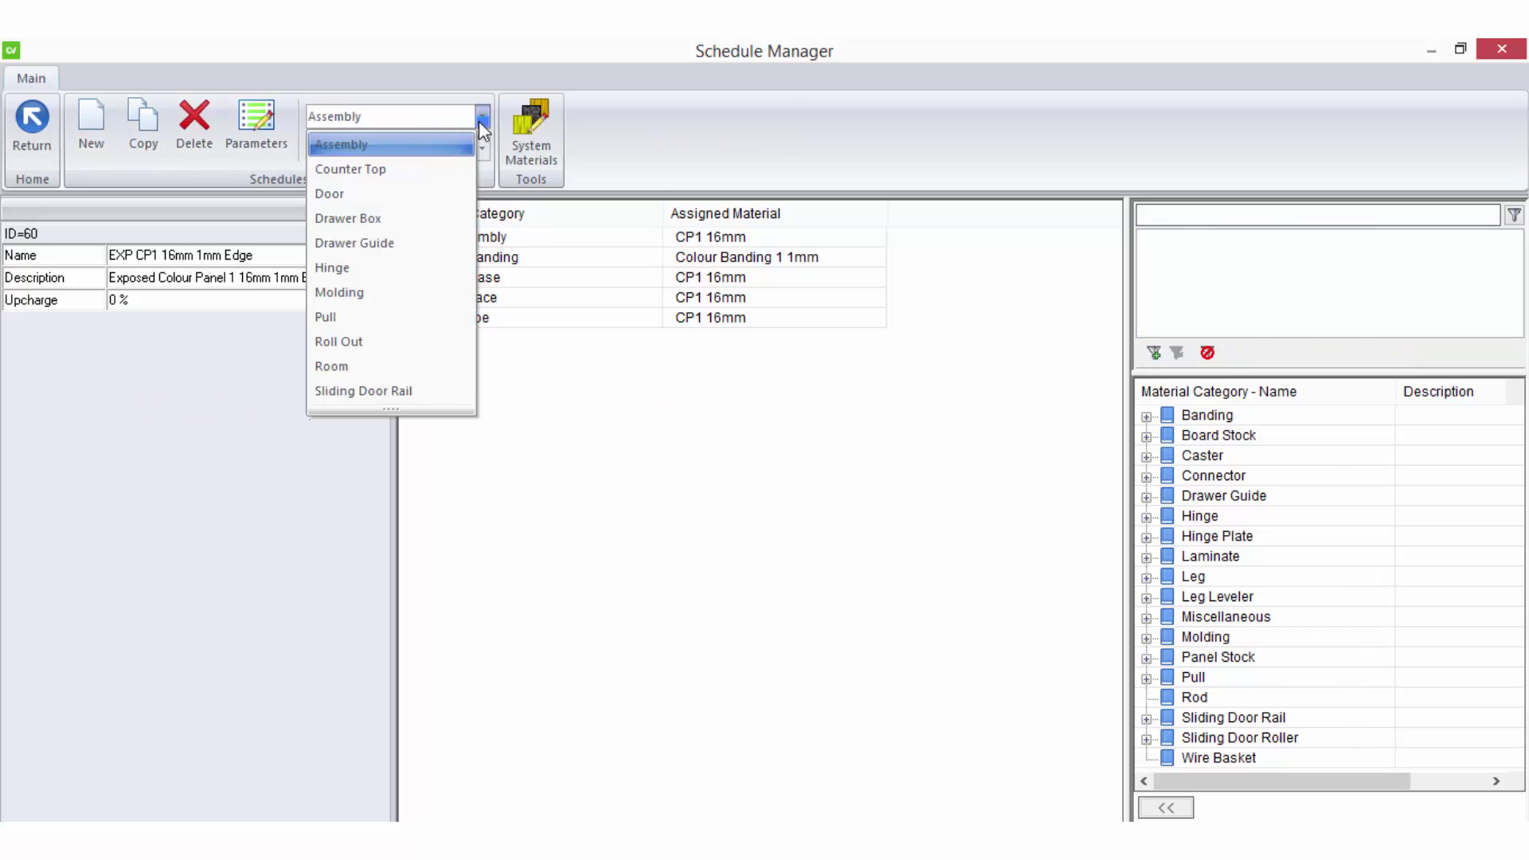
# Keep the Assembly category and load the INT CP1 16mm 1mm Edge schedule.
pyautogui.click(429, 156)
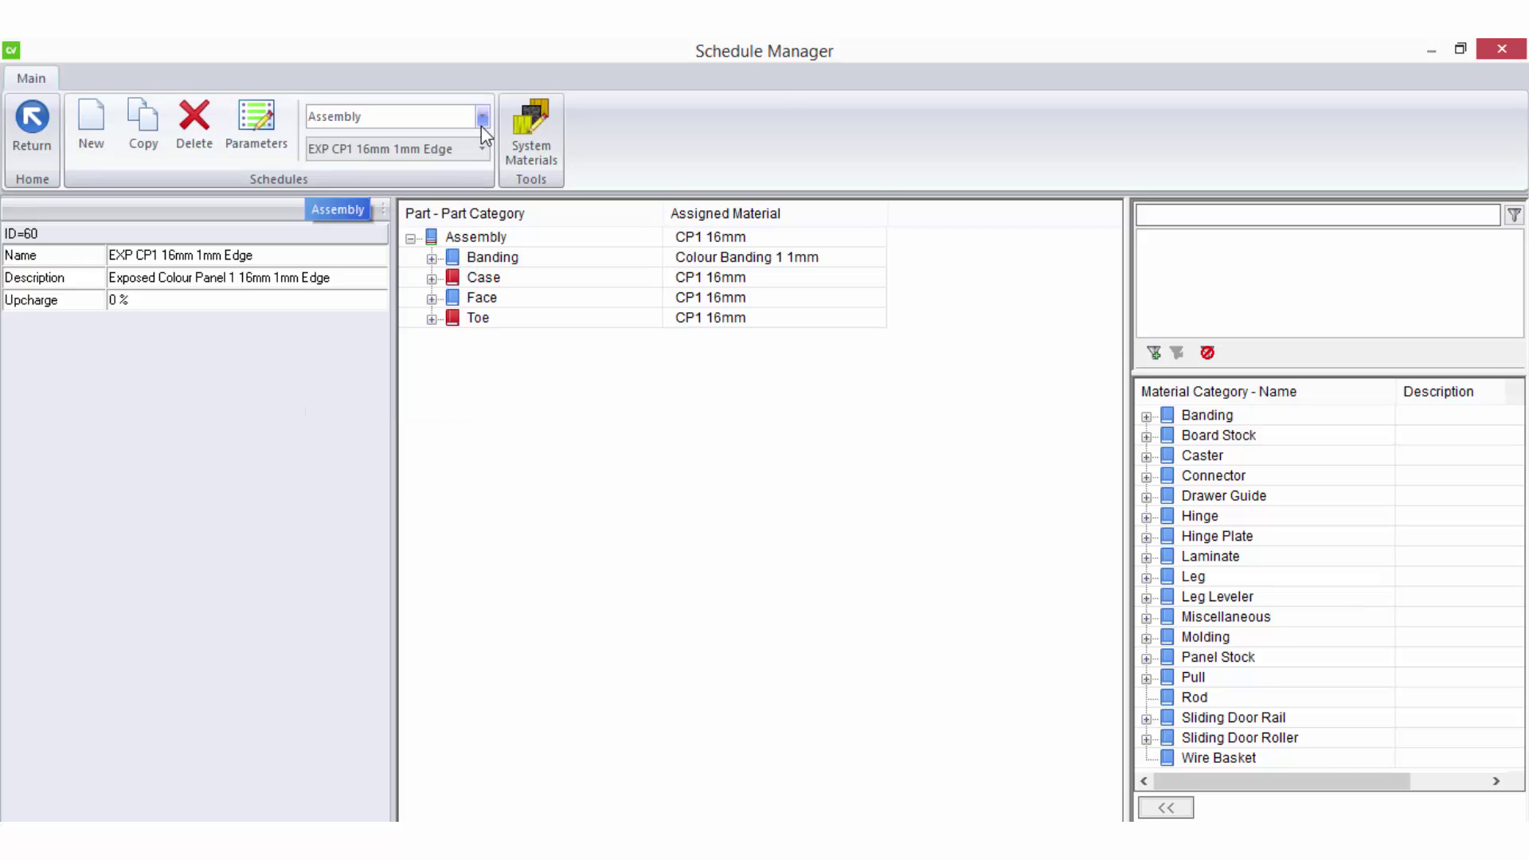
pyautogui.click(482, 149)
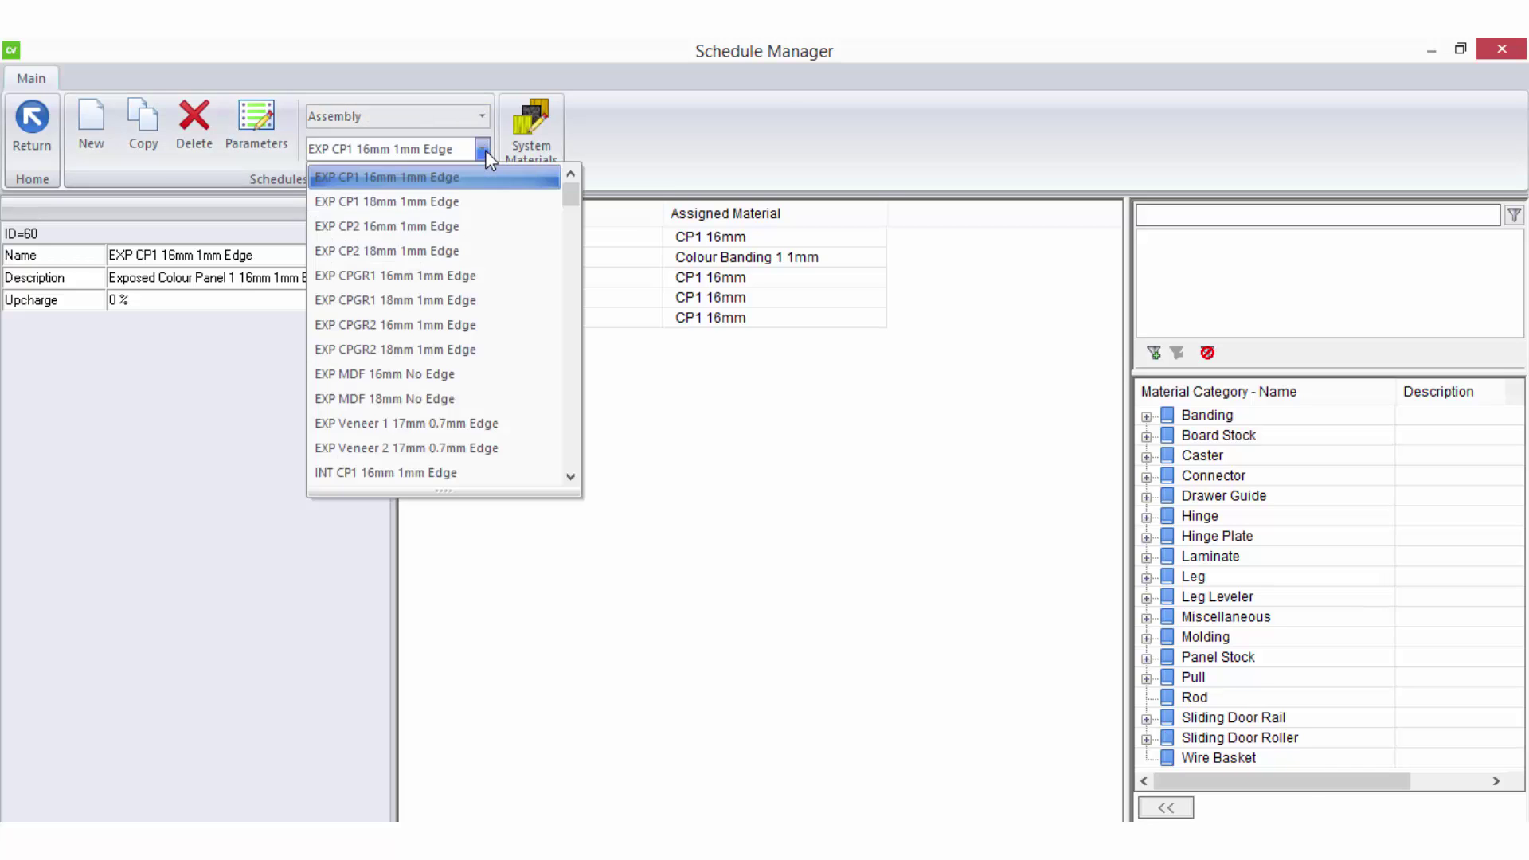
pyautogui.click(450, 472)
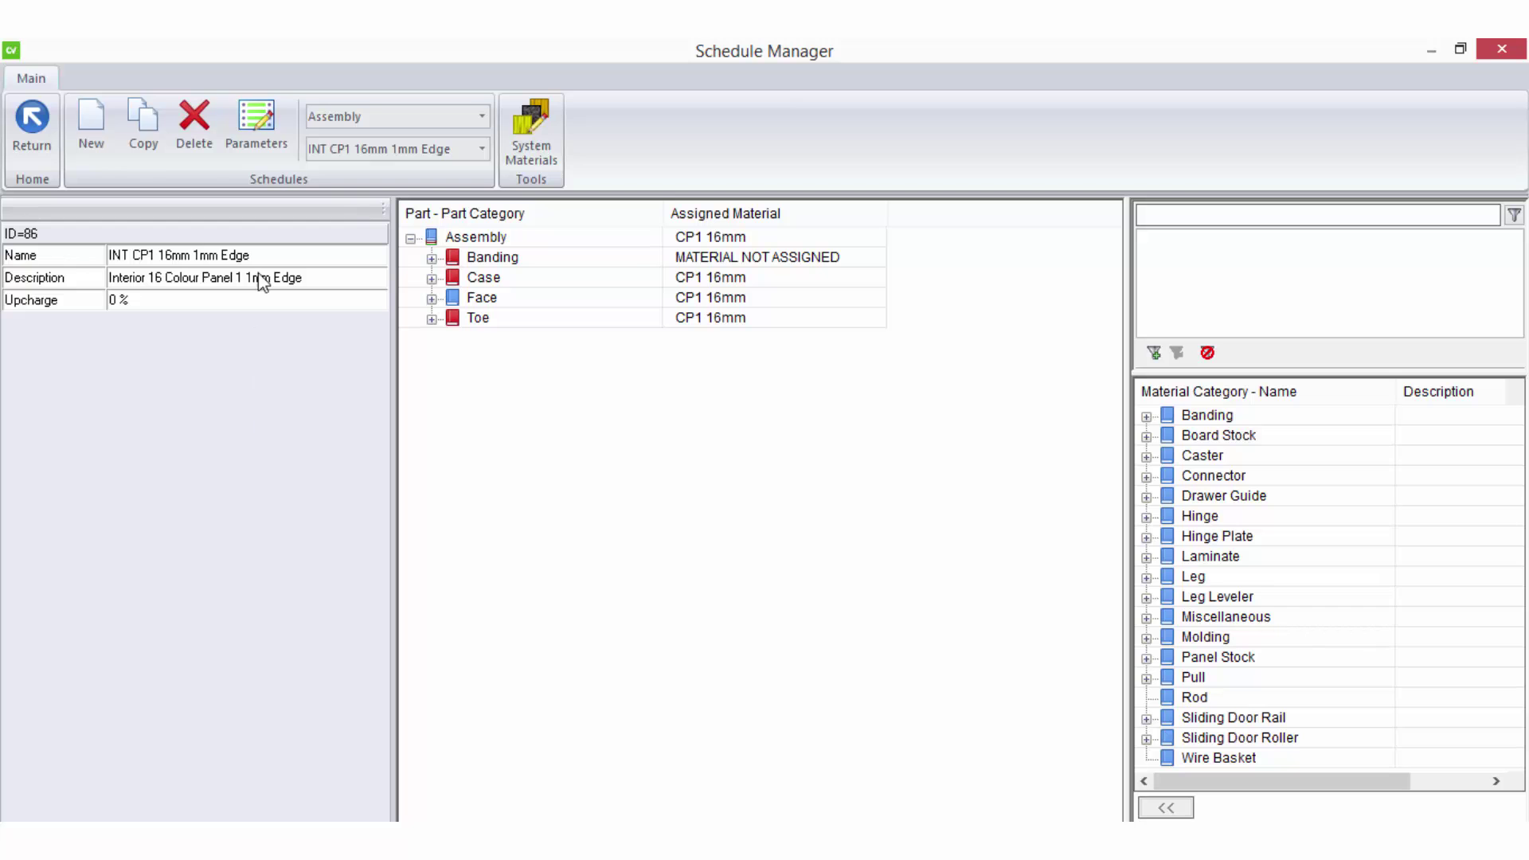
pyautogui.click(261, 252)
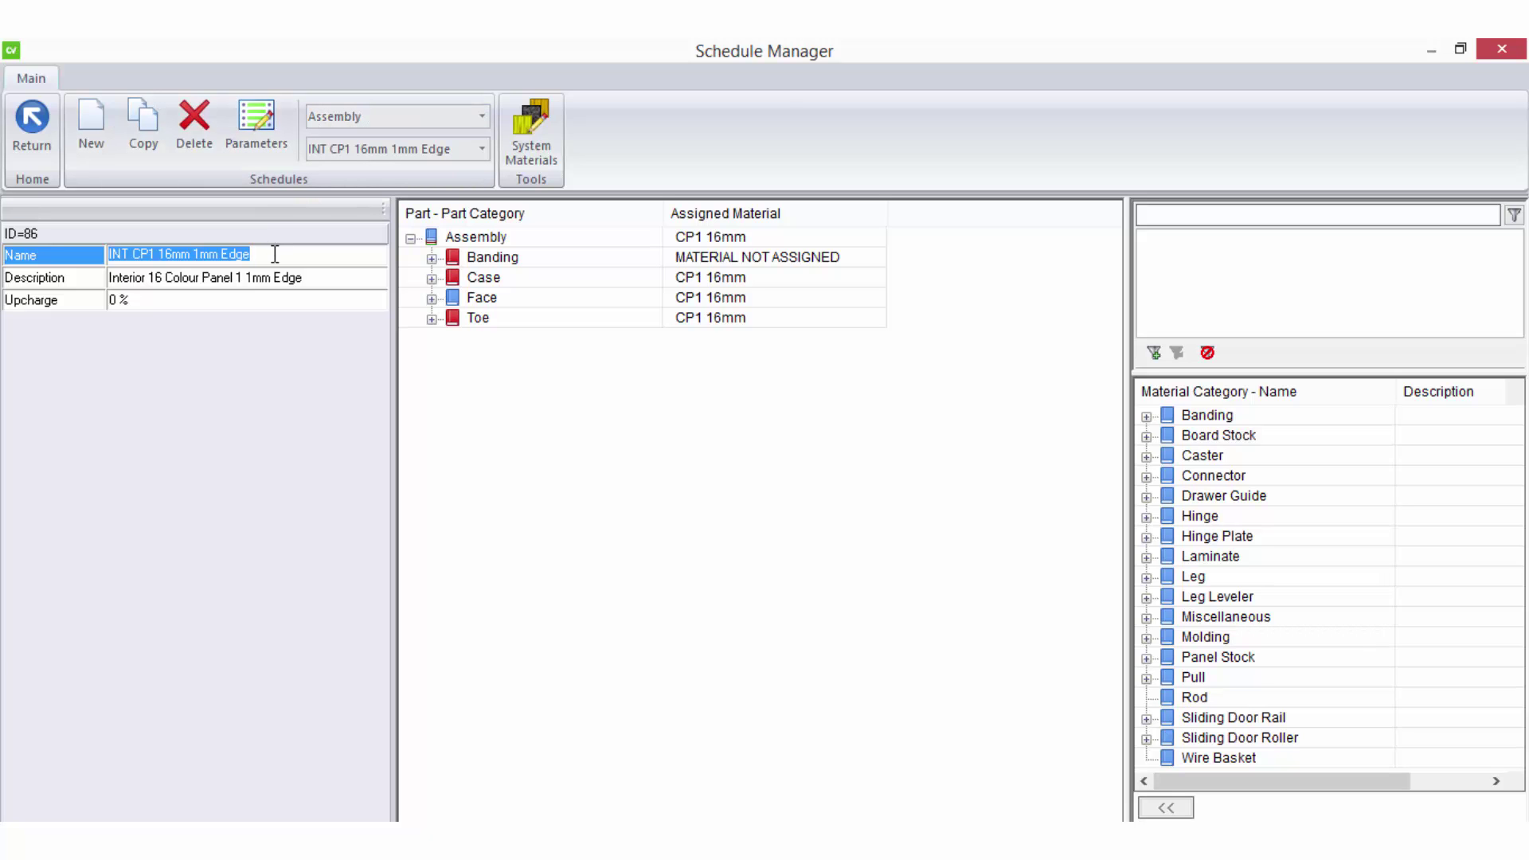
pyautogui.moveTo(135, 253); pyautogui.dragTo(108, 254)
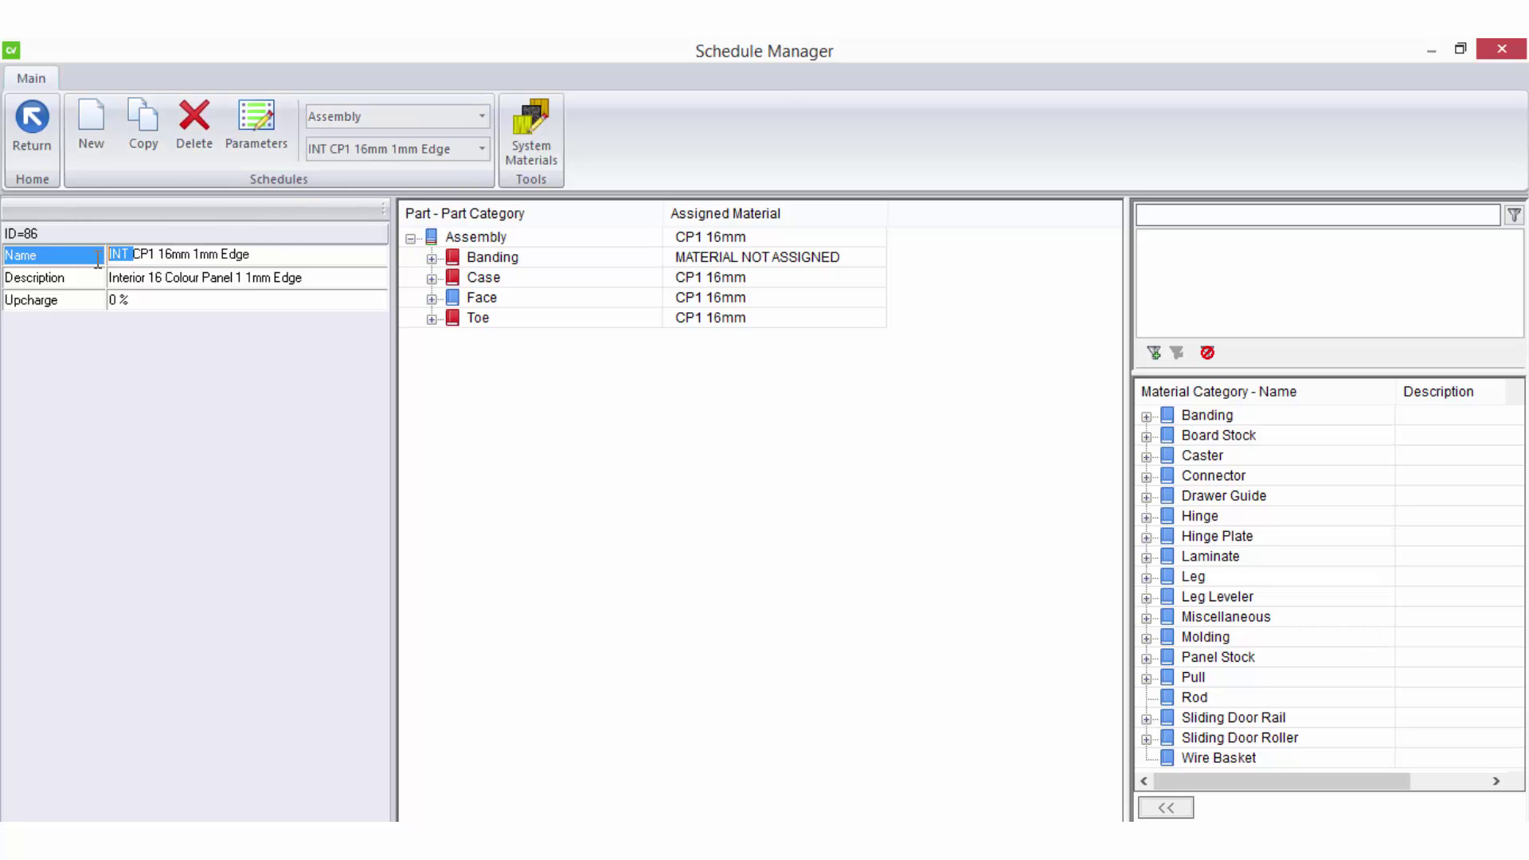
pyautogui.click(292, 255)
pyautogui.doubleClick(140, 255)
pyautogui.moveTo(139, 256); pyautogui.dragTo(131, 257)
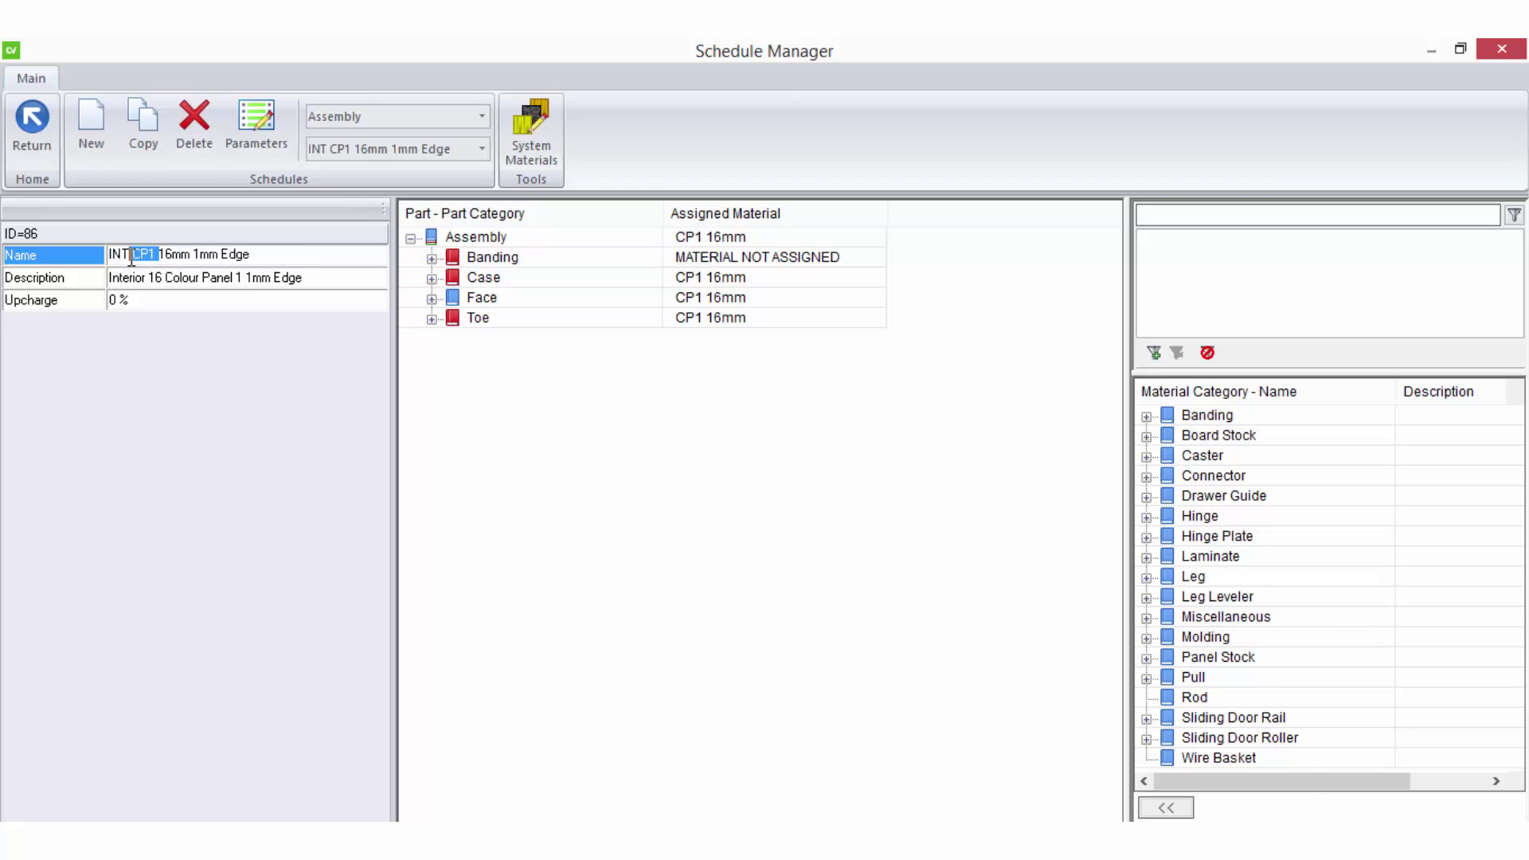
pyautogui.click(272, 253)
pyautogui.click(324, 277)
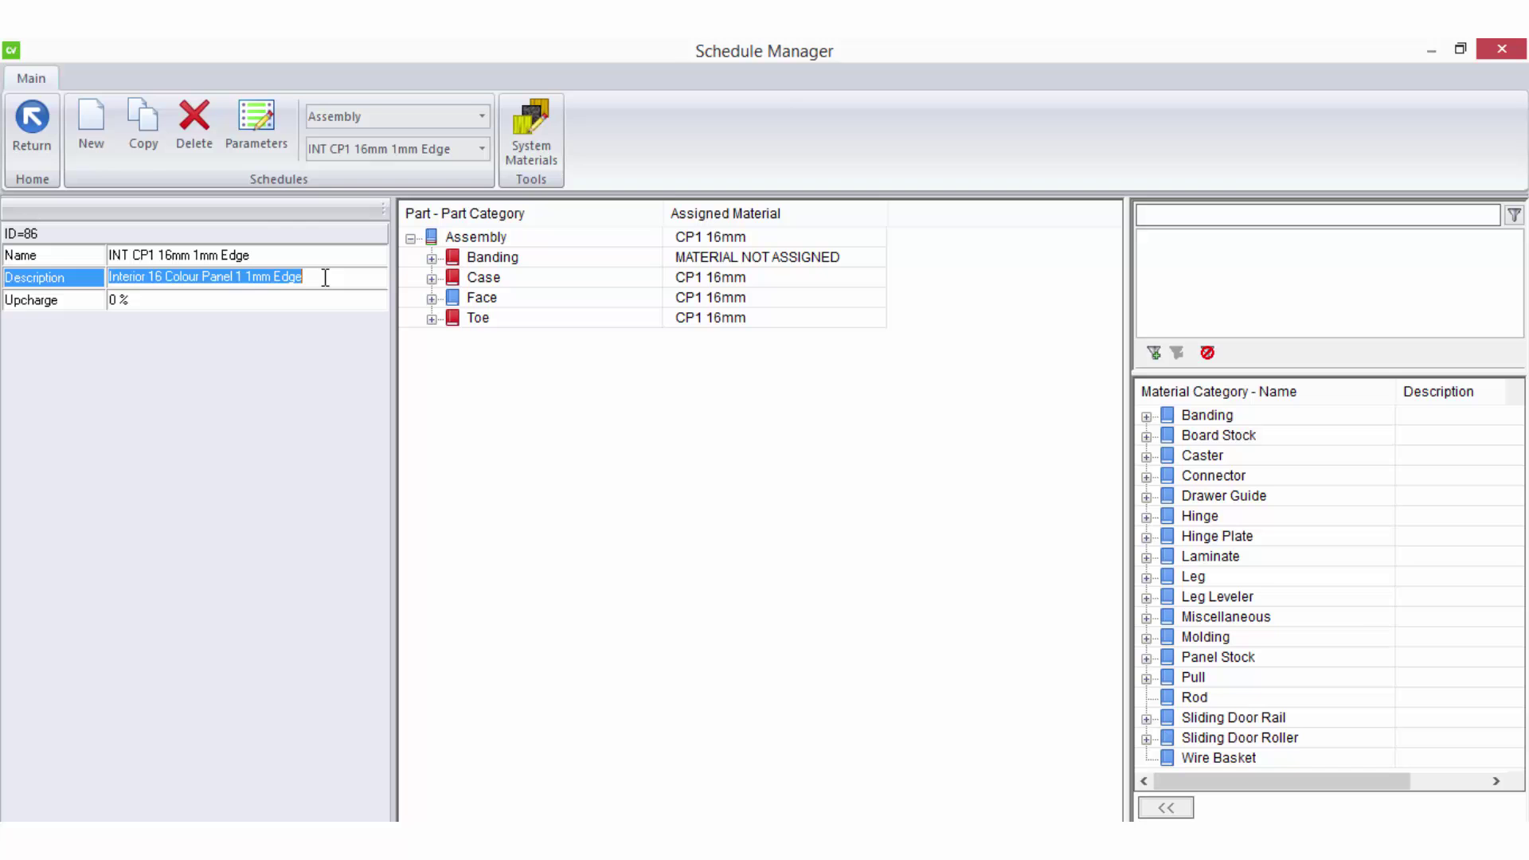
pyautogui.moveTo(324, 277); pyautogui.dragTo(104, 279)
pyautogui.click(336, 275)
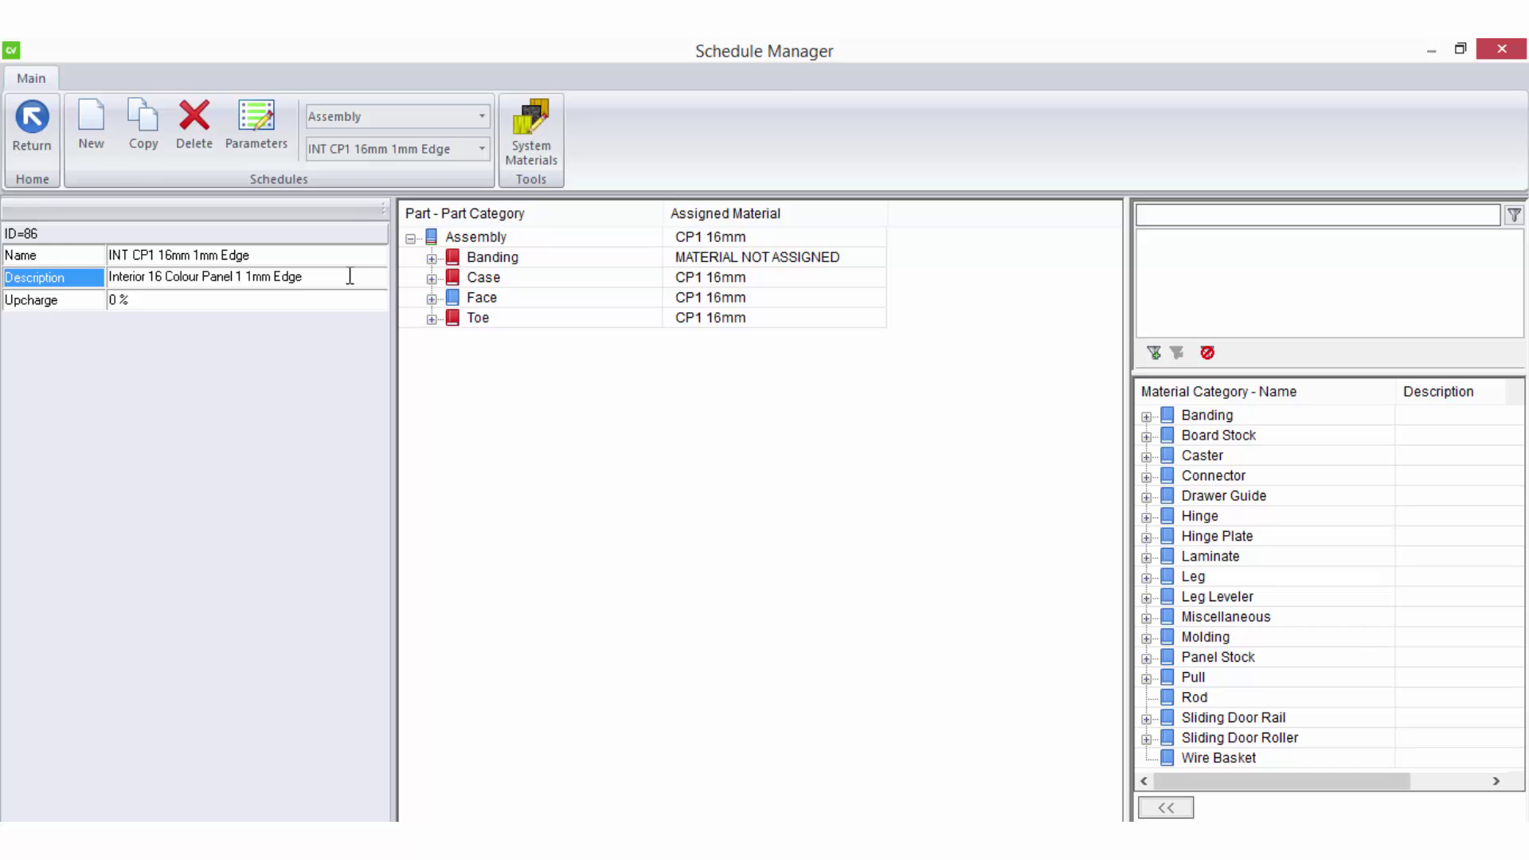
# Under Toe > Structural, assign Kick Material 16mm from Panel Stock to the Front Toe part.
pyautogui.click(430, 319)
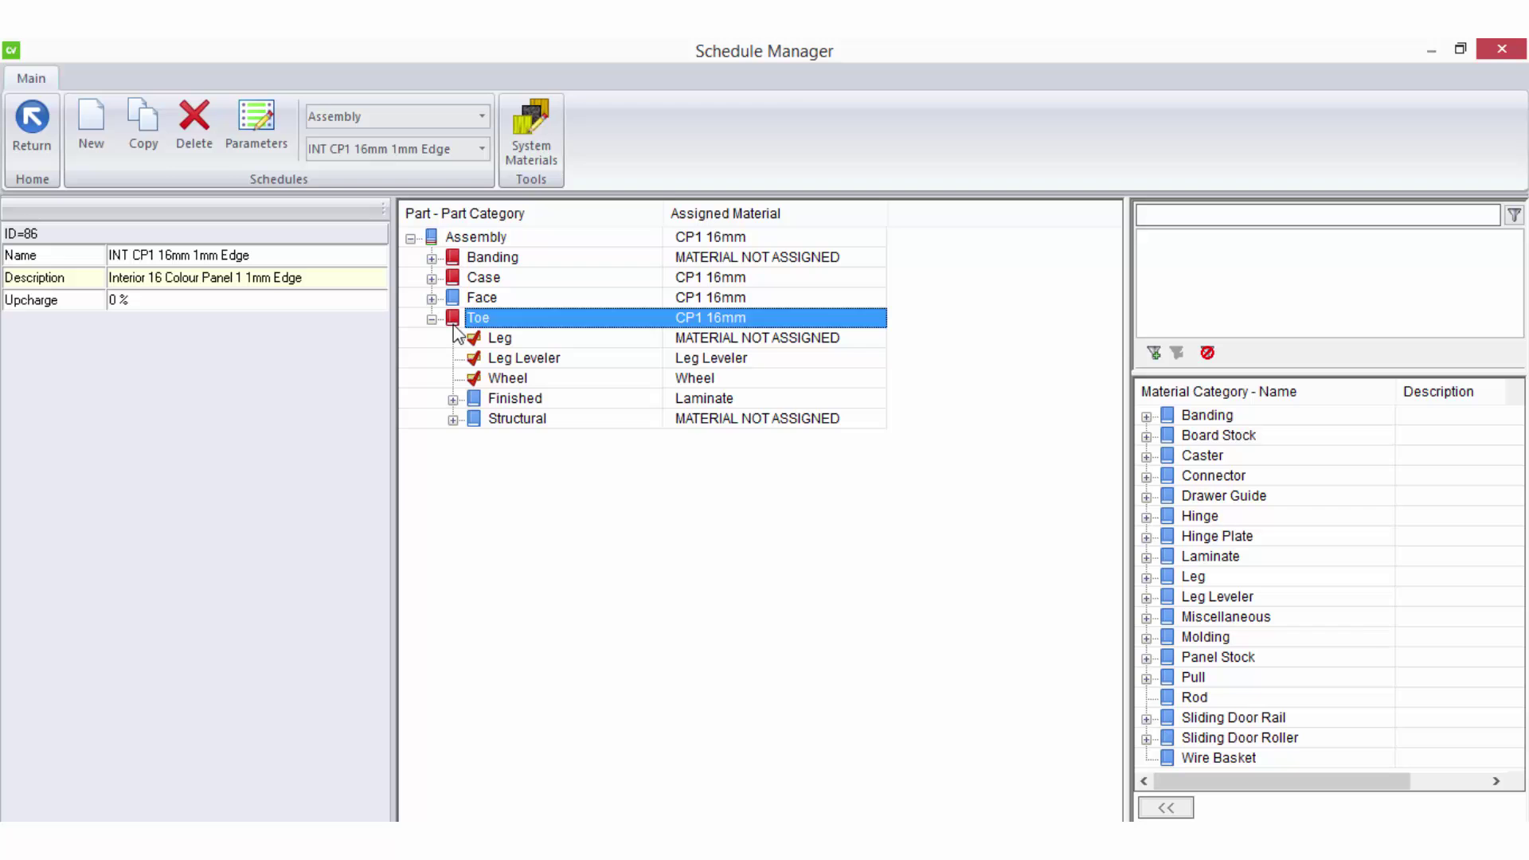
pyautogui.click(453, 420)
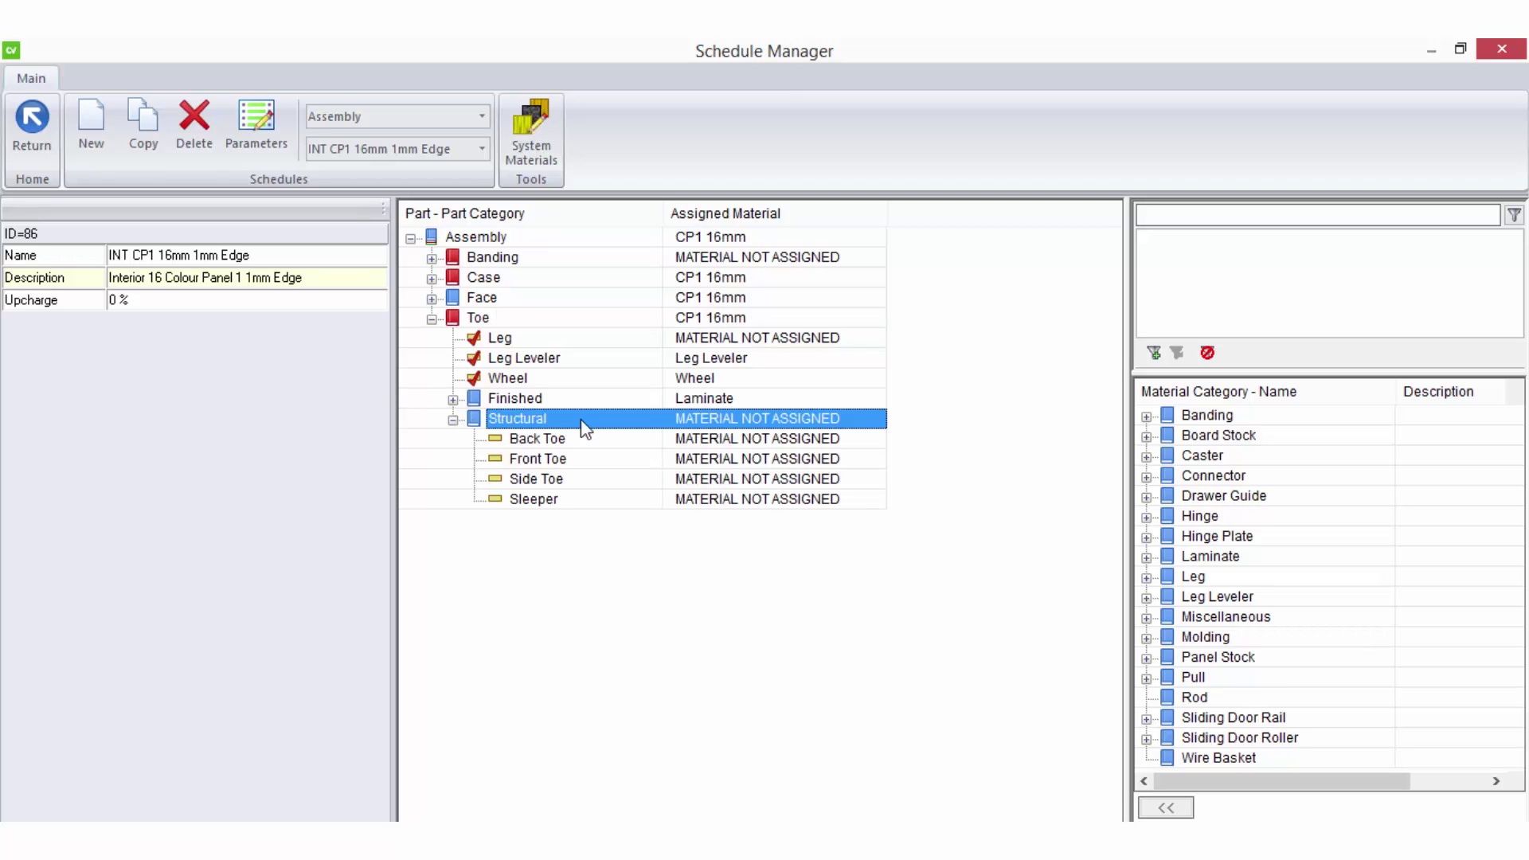
pyautogui.click(719, 460)
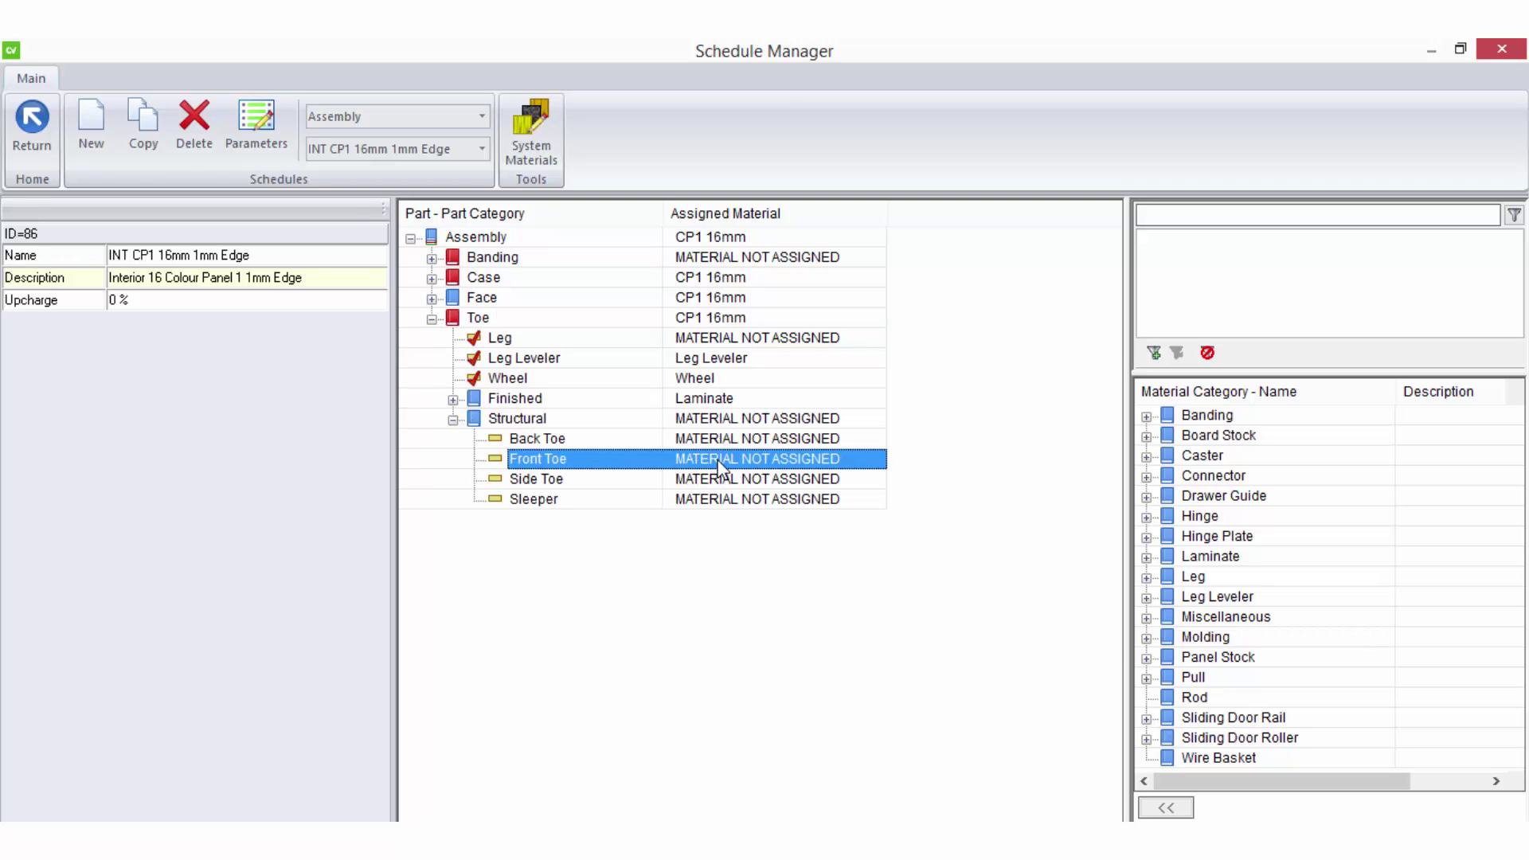
pyautogui.click(1214, 658)
pyautogui.click(1146, 659)
pyautogui.click(1242, 659)
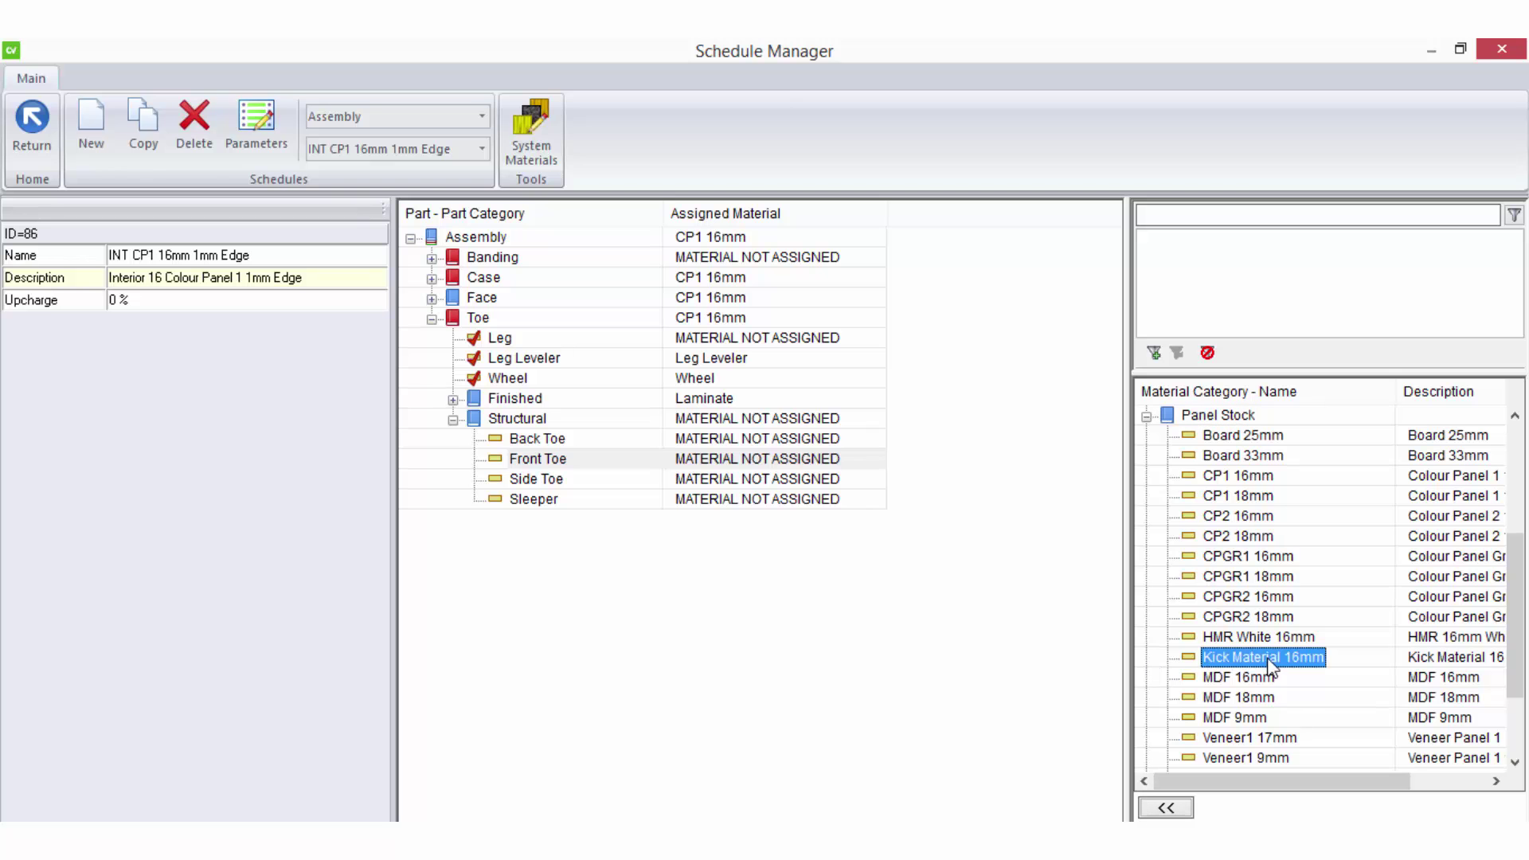
pyautogui.moveTo(1286, 663)
pyautogui.mouseDown()
pyautogui.moveTo(1358, 668)
pyautogui.moveTo(796, 489)
pyautogui.moveTo(641, 459)
pyautogui.mouseUp()
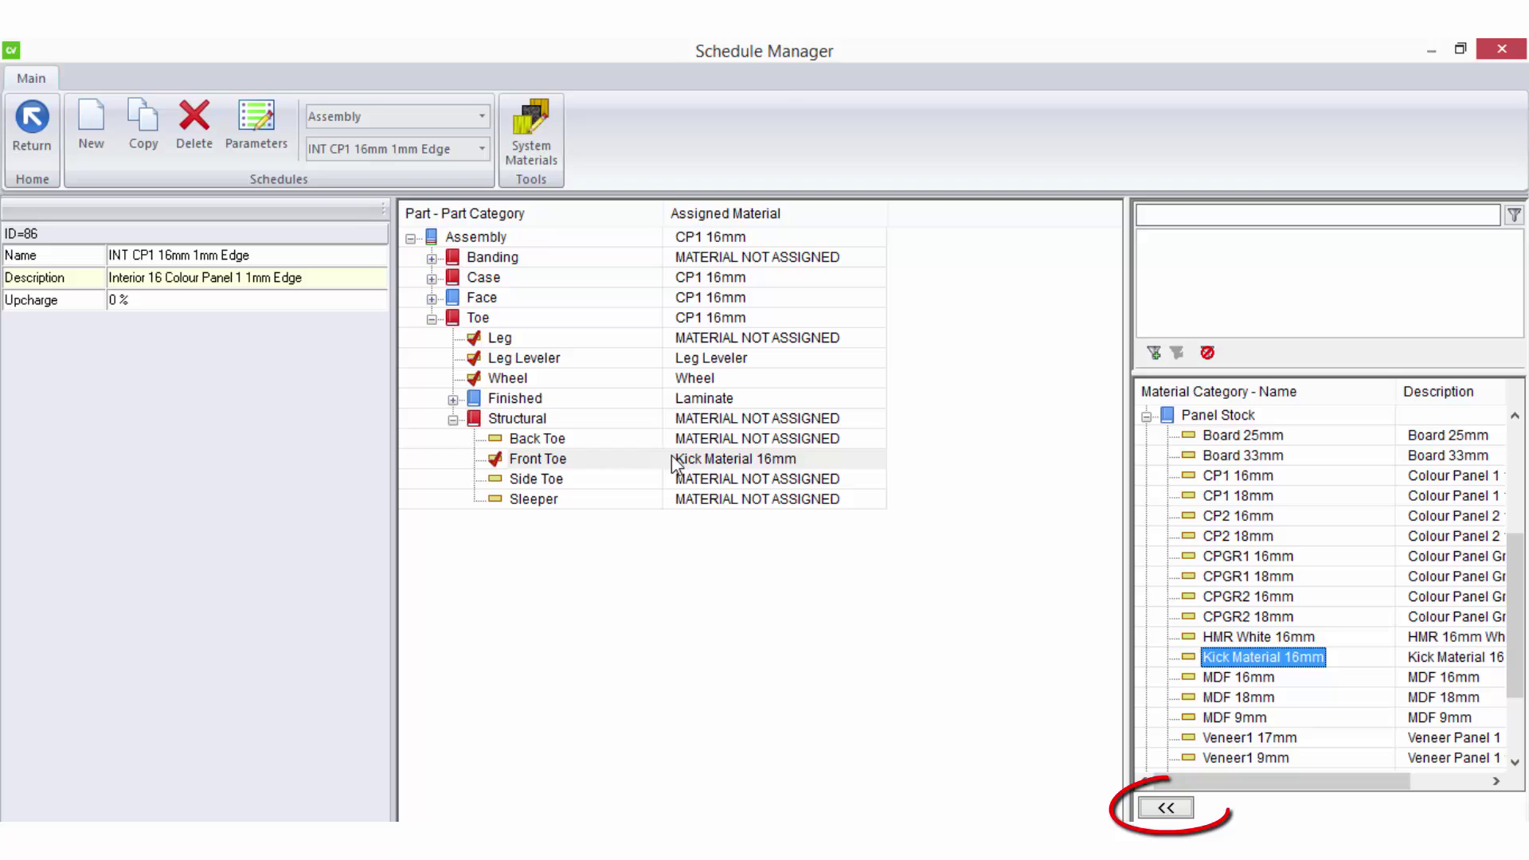
pyautogui.click(672, 455)
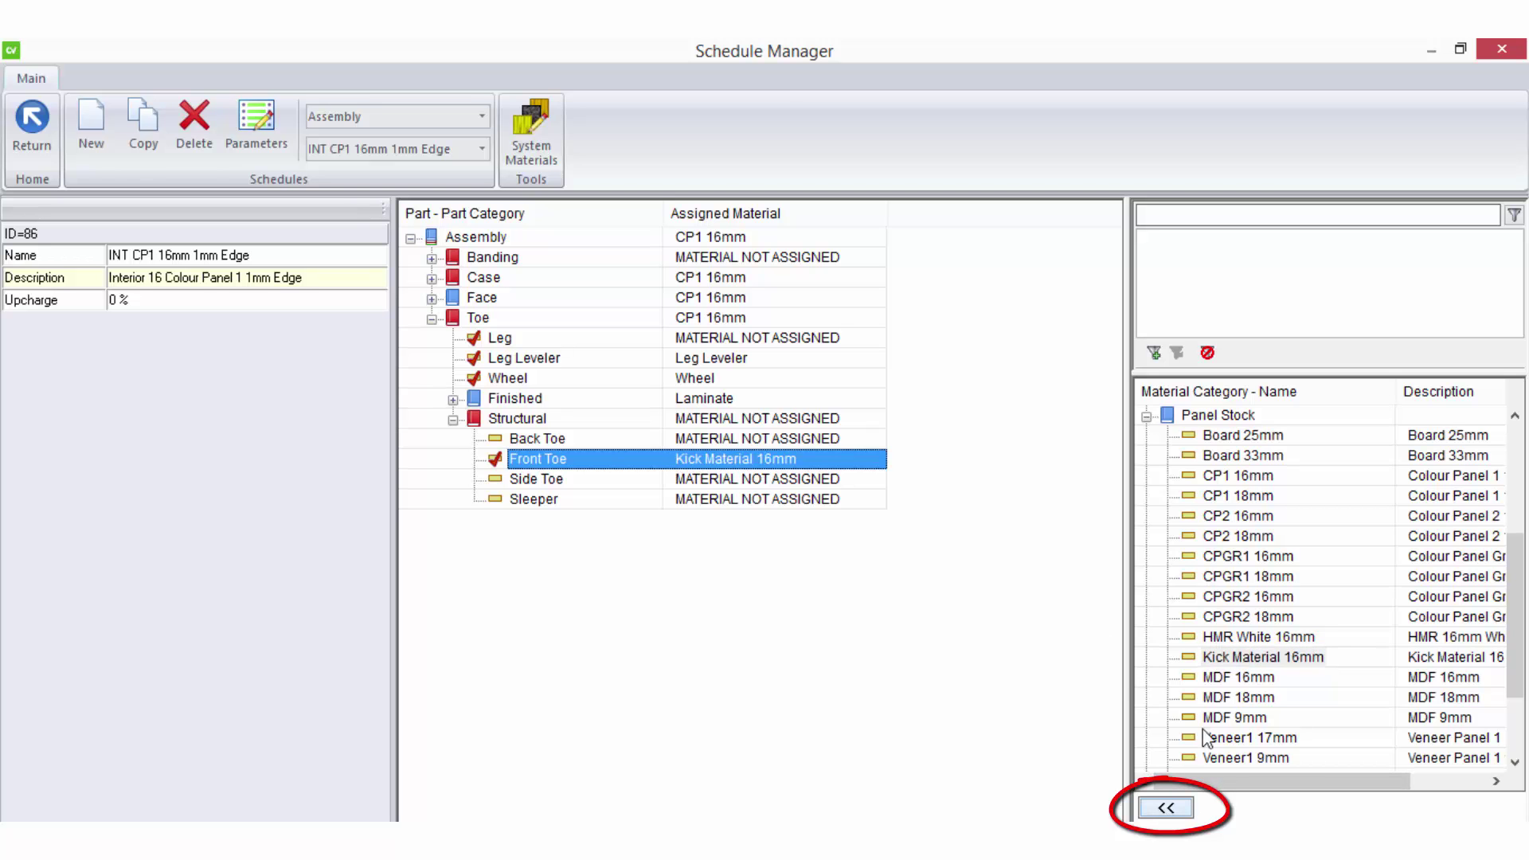
pyautogui.click(1221, 663)
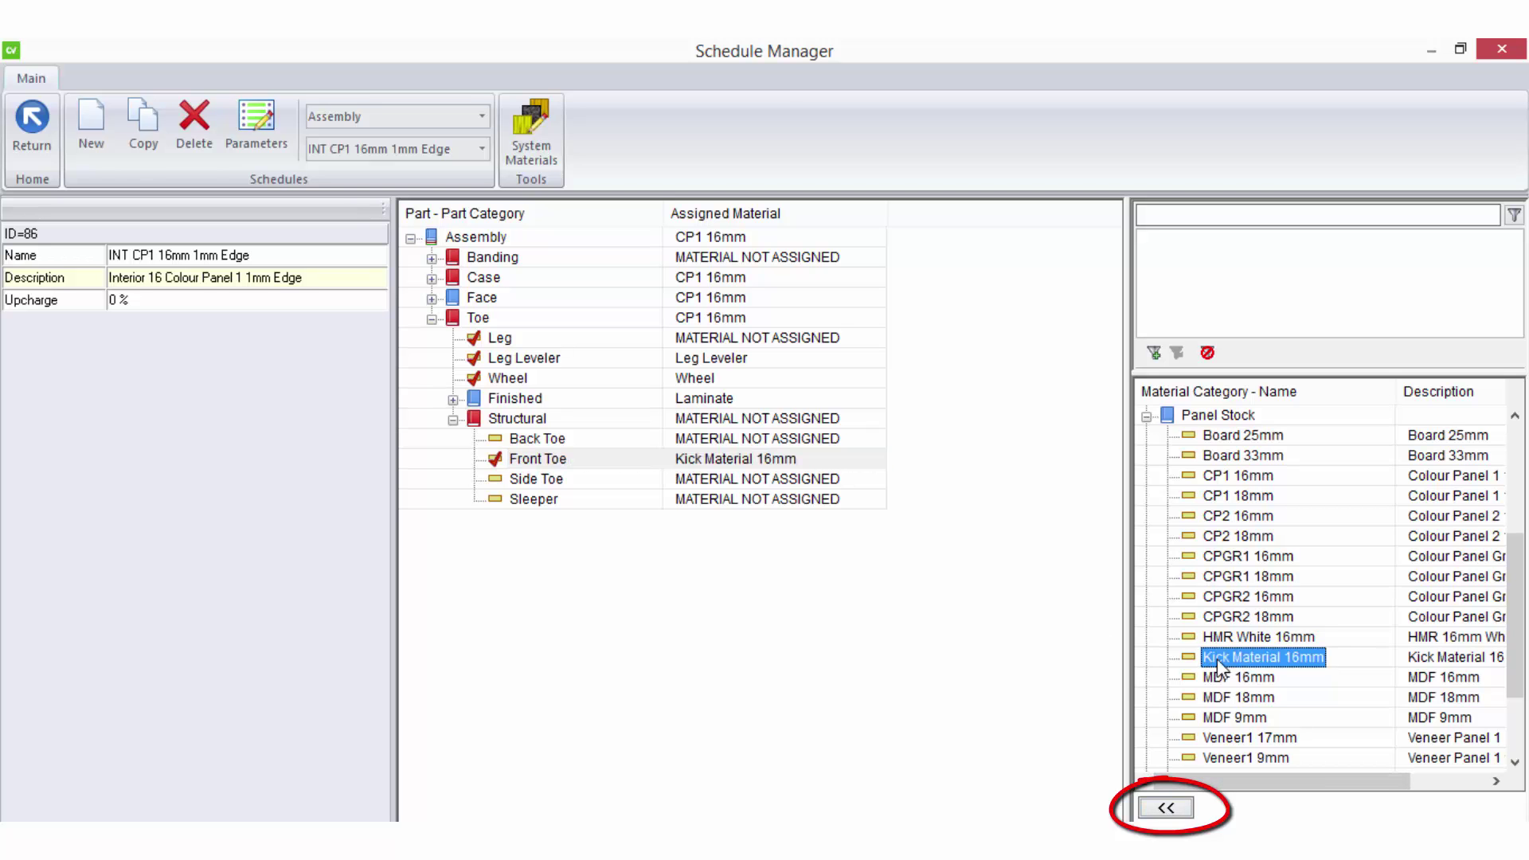
pyautogui.click(1167, 808)
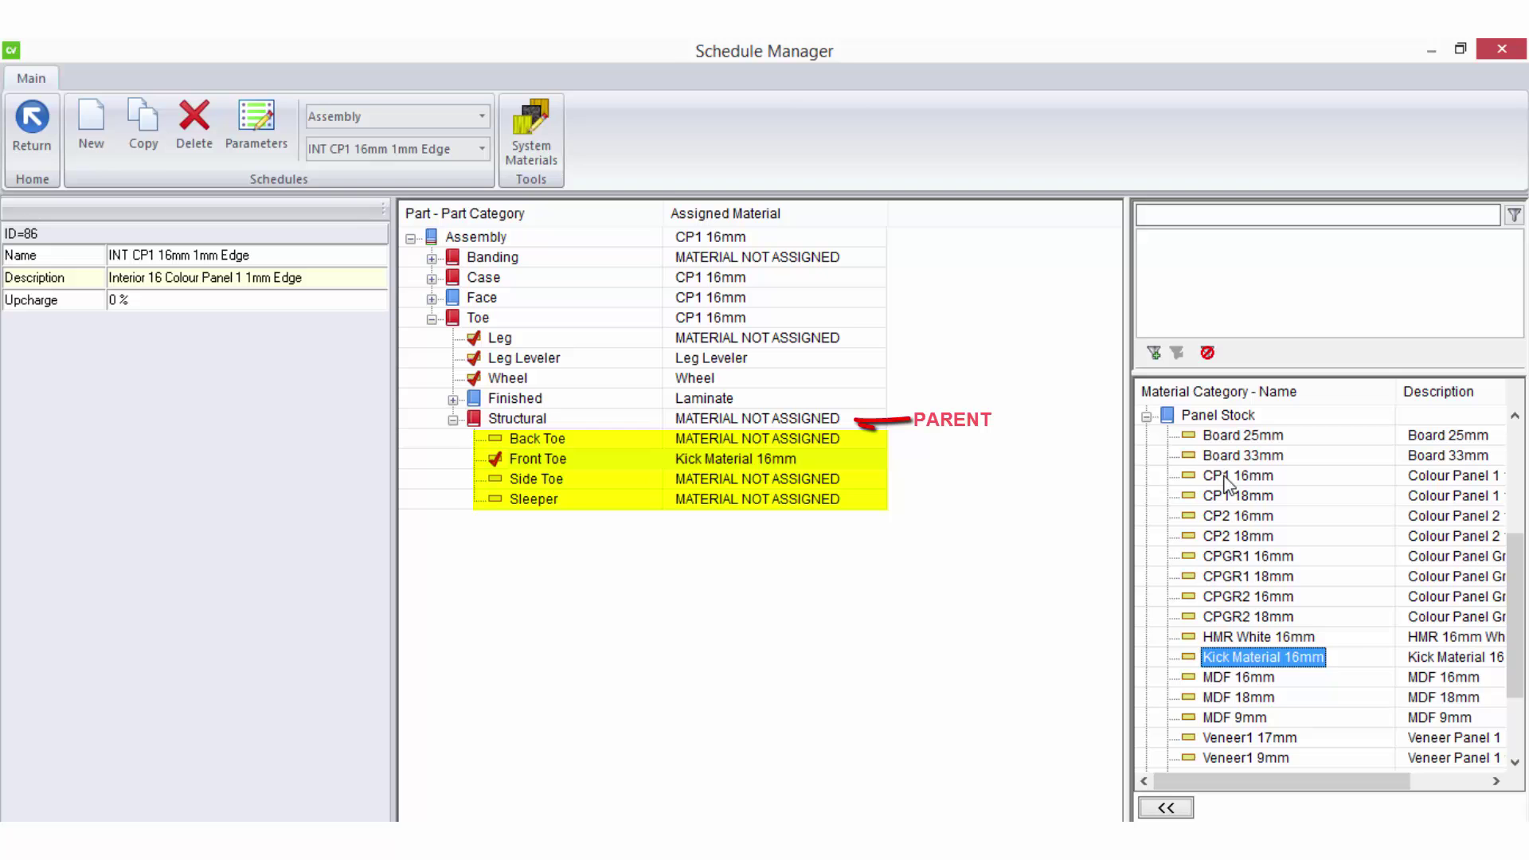
# Apply CP1 16mm to Toe's Structural category and set Front Toe to Match Parent Material.
pyautogui.moveTo(1247, 471); pyautogui.dragTo(643, 414)
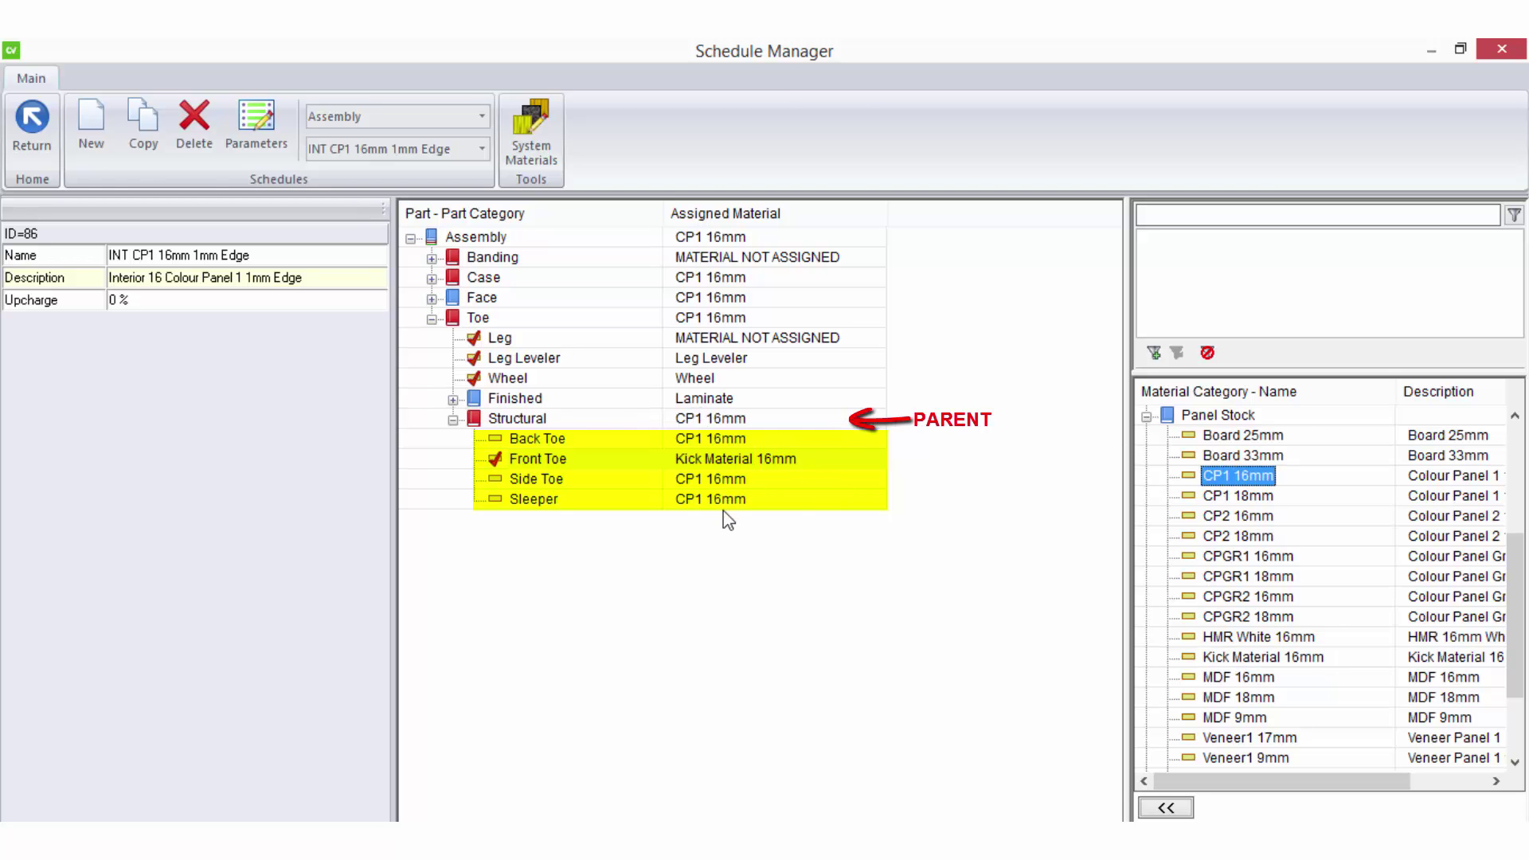
pyautogui.click(729, 459)
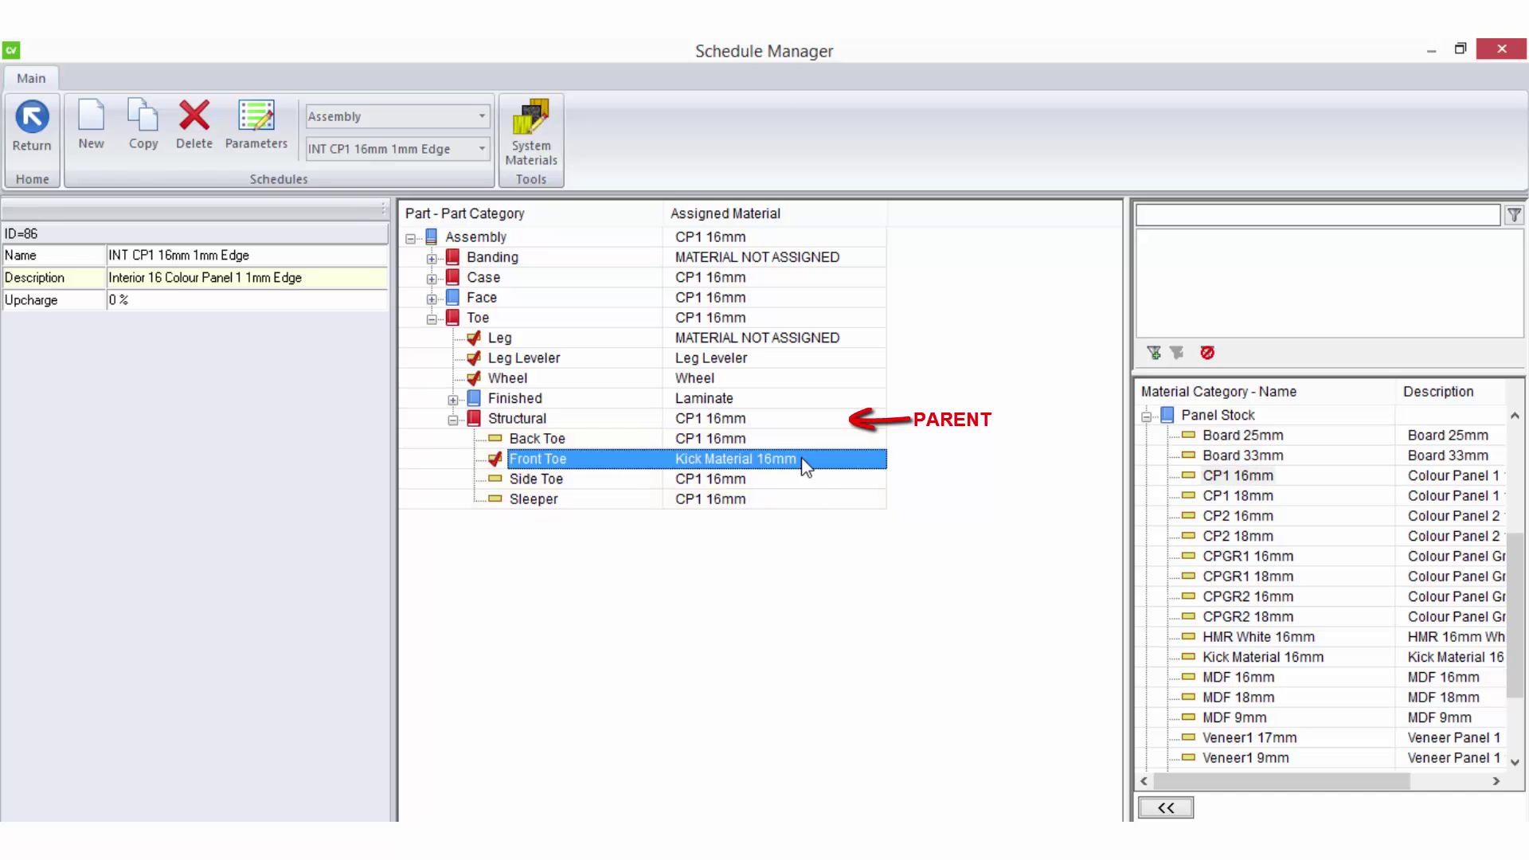
pyautogui.rightClick(804, 459)
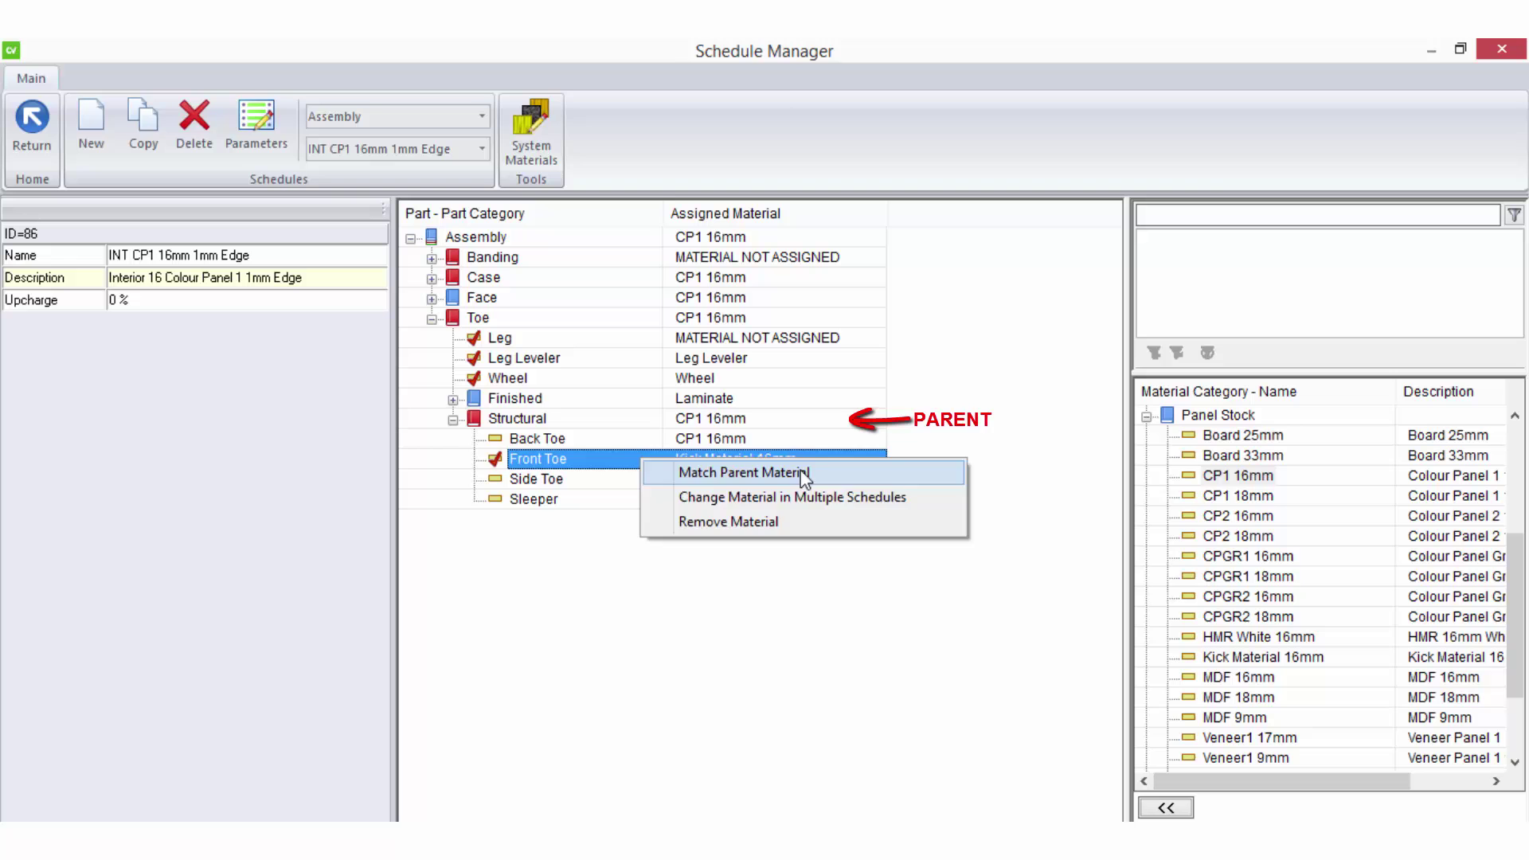
pyautogui.click(804, 474)
pyautogui.click(777, 424)
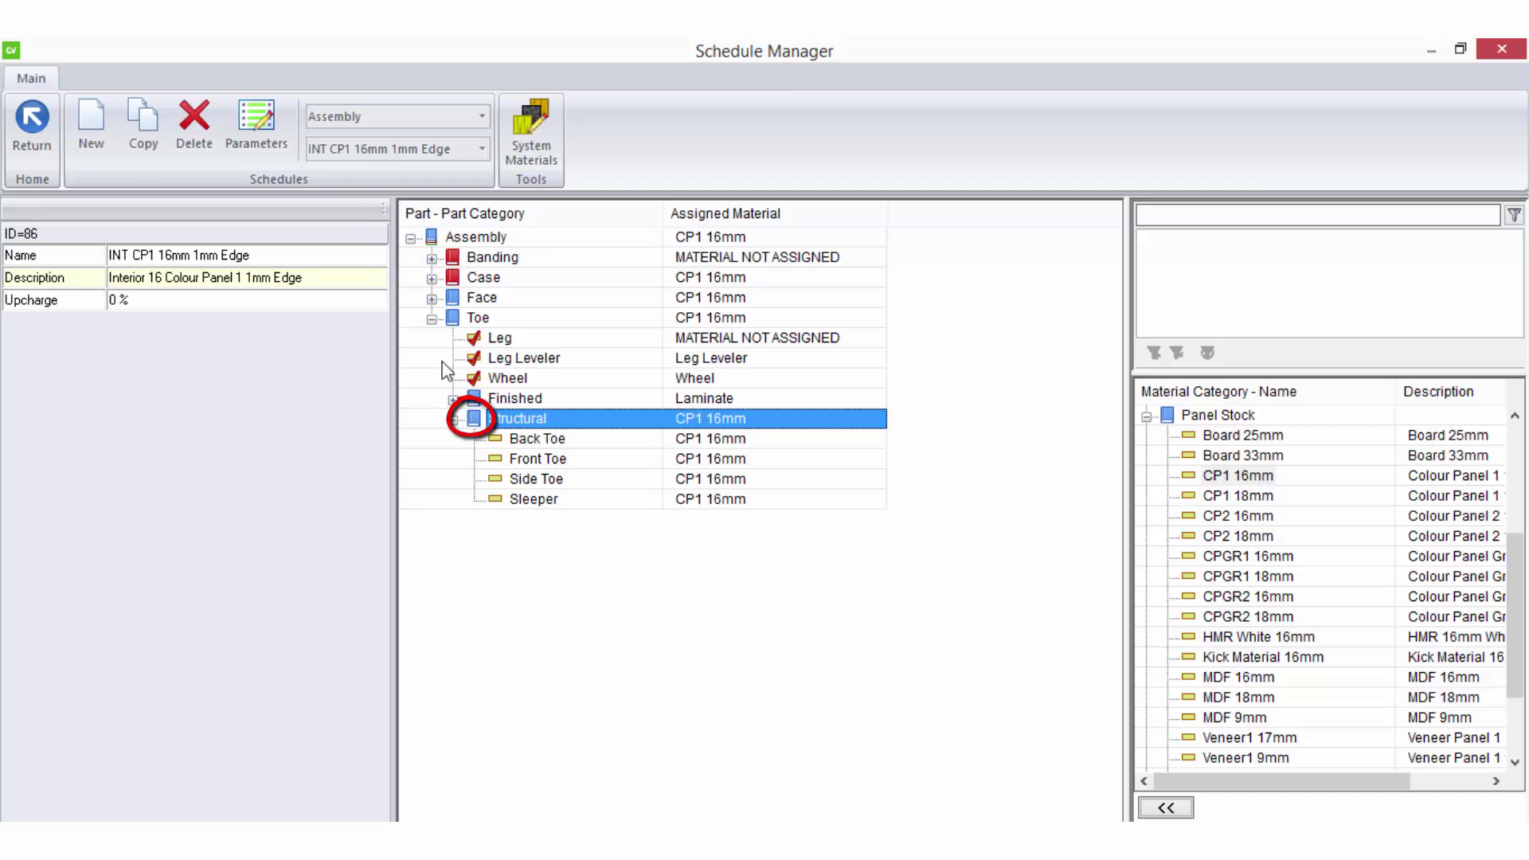
pyautogui.click(598, 443)
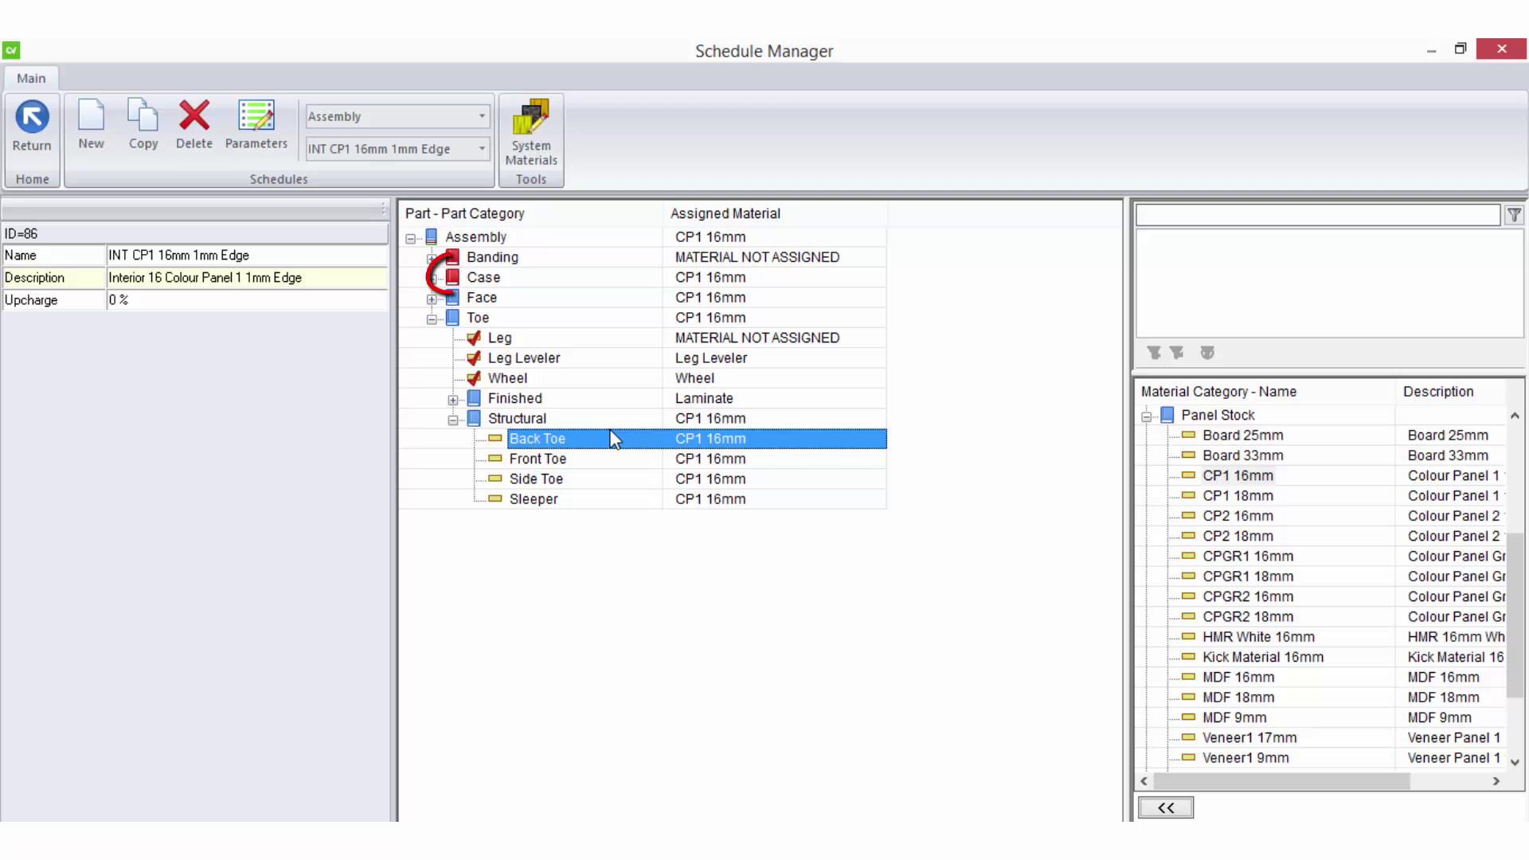
pyautogui.click(614, 425)
pyautogui.click(451, 279)
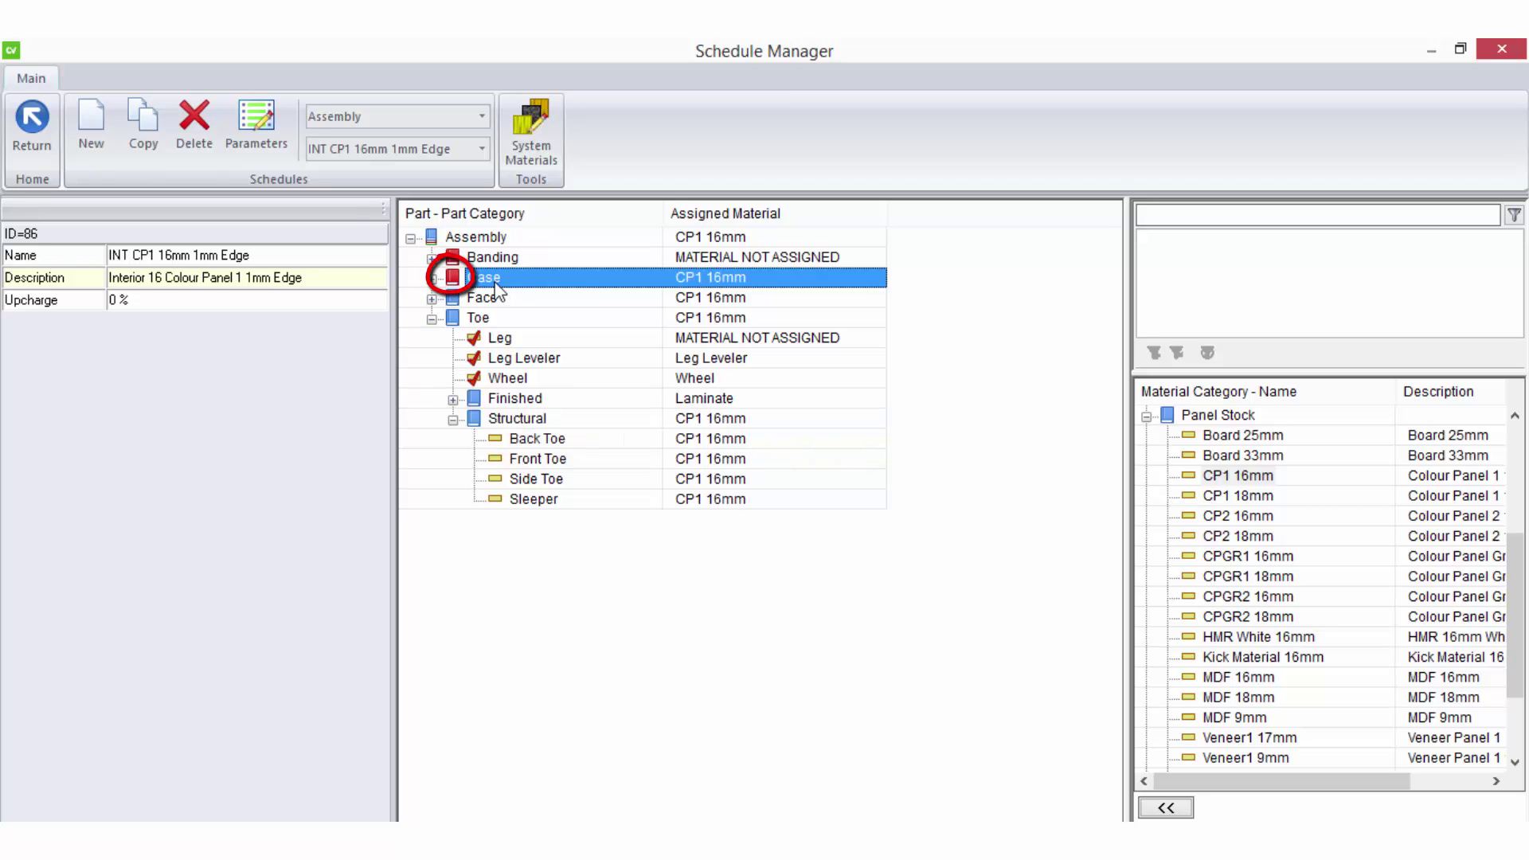
pyautogui.doubleClick(450, 279)
pyautogui.click(494, 319)
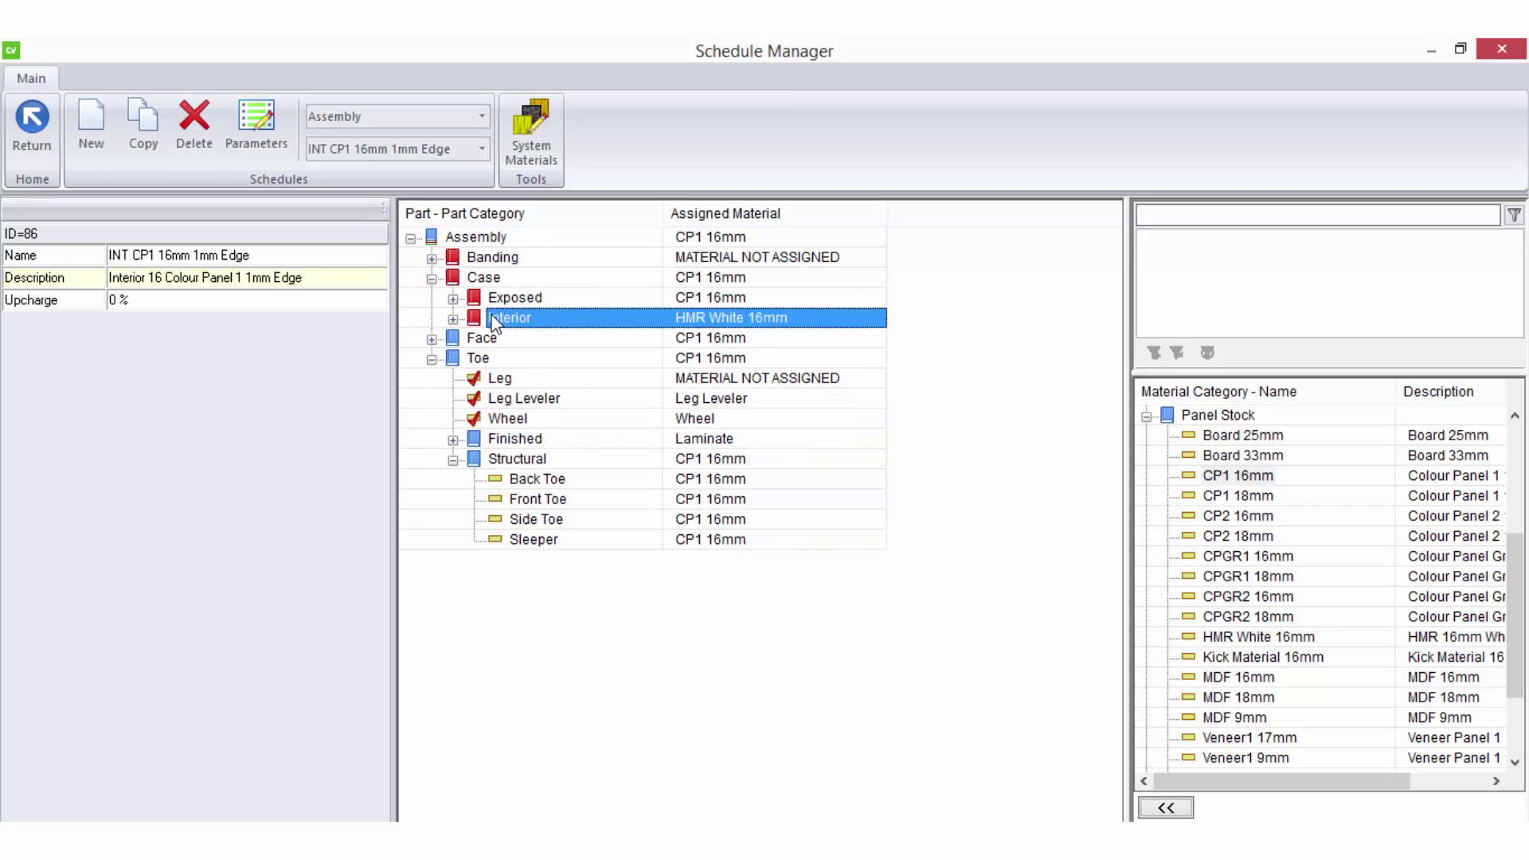
pyautogui.click(453, 319)
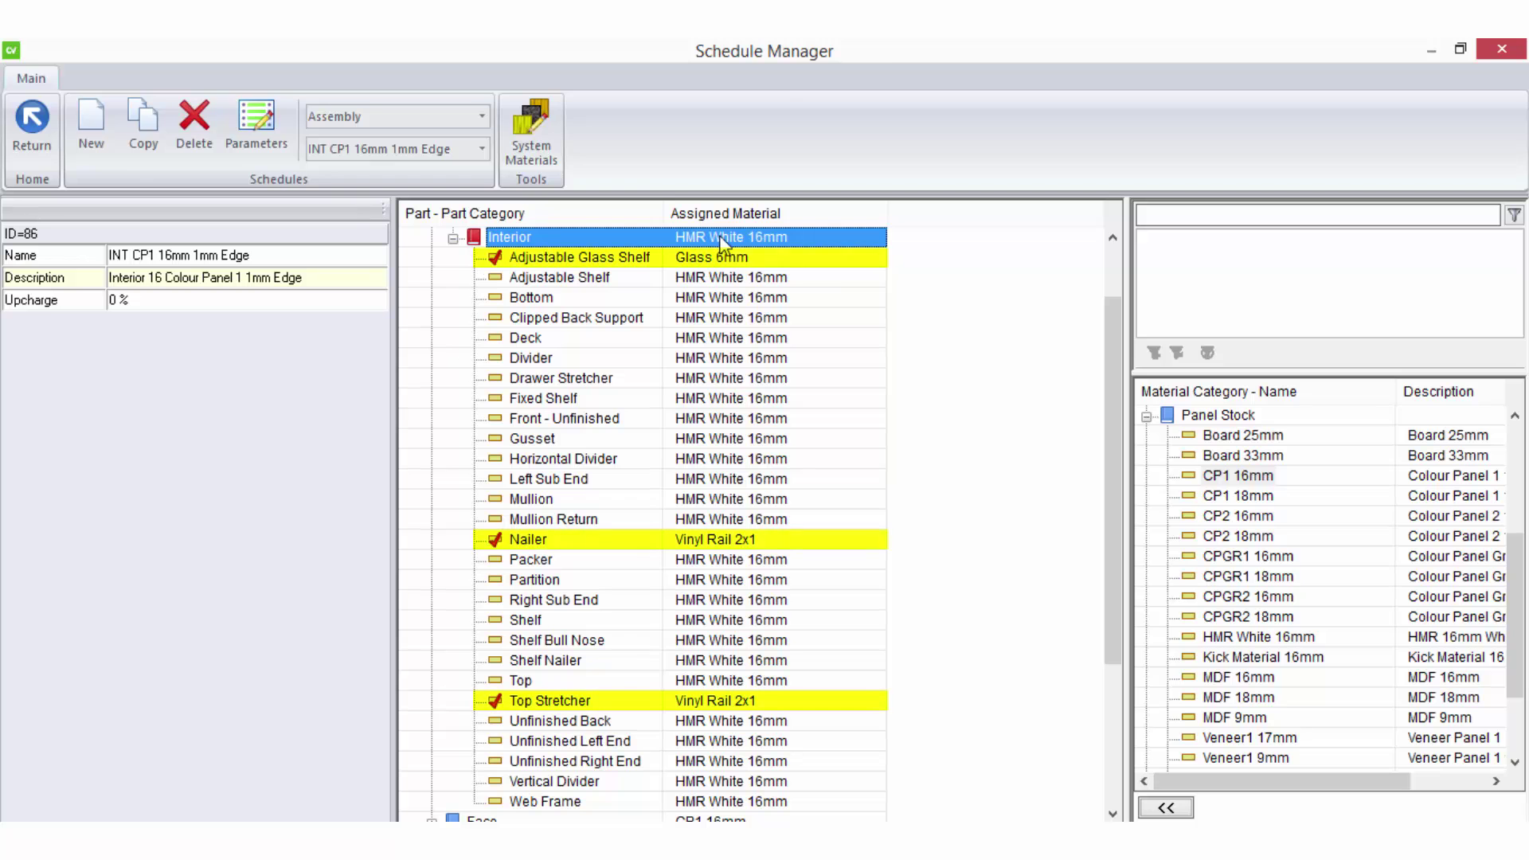
pyautogui.click(729, 276)
pyautogui.click(728, 256)
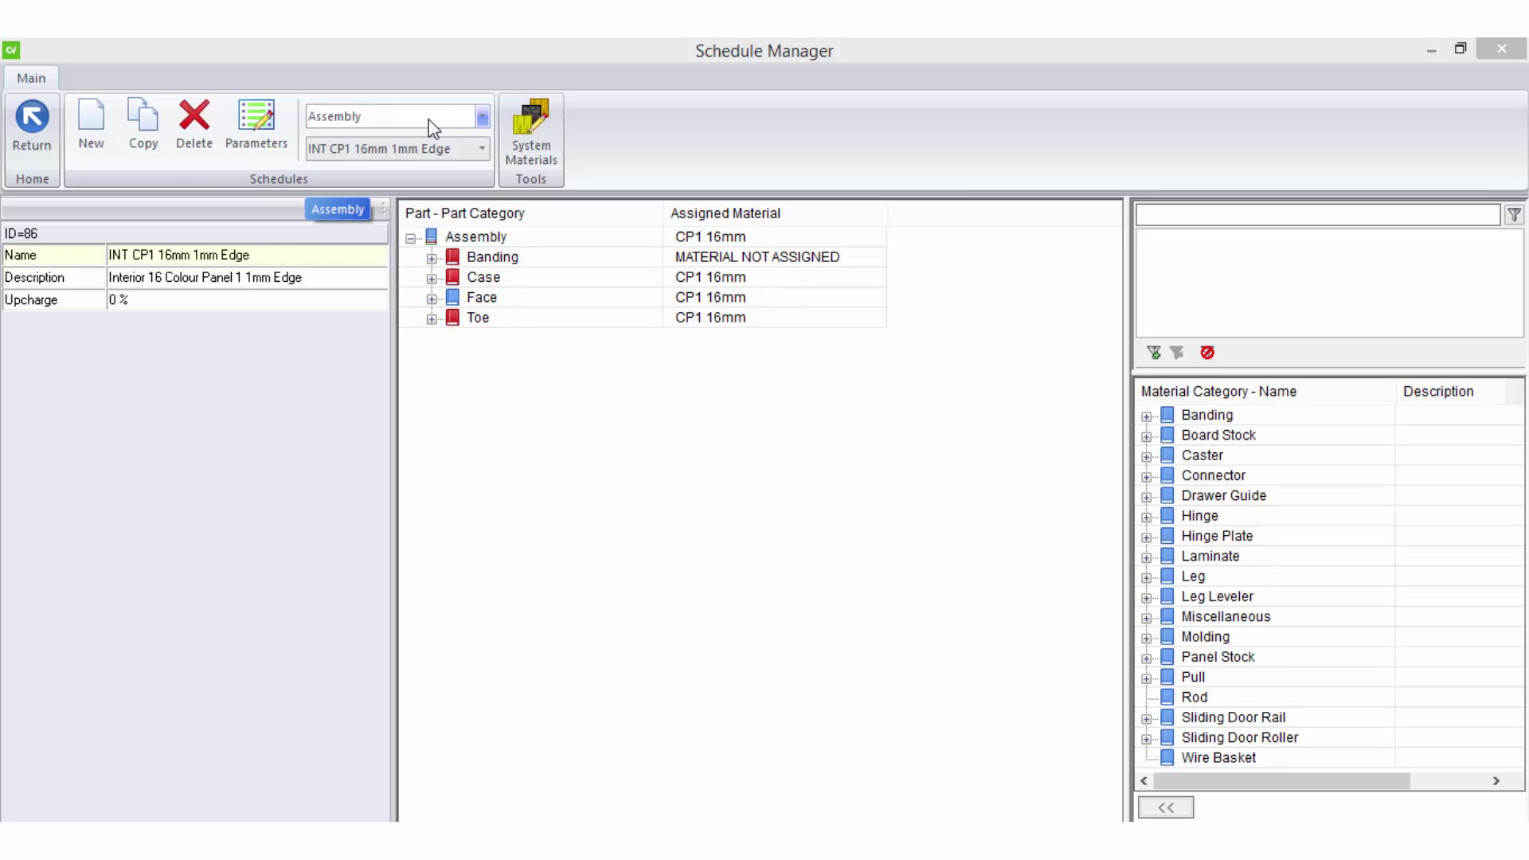
# Review Case materials: Exposed uses CP1 16mm, Interior uses HMR White 16mm, plus Toe.
pyautogui.press('Escape')
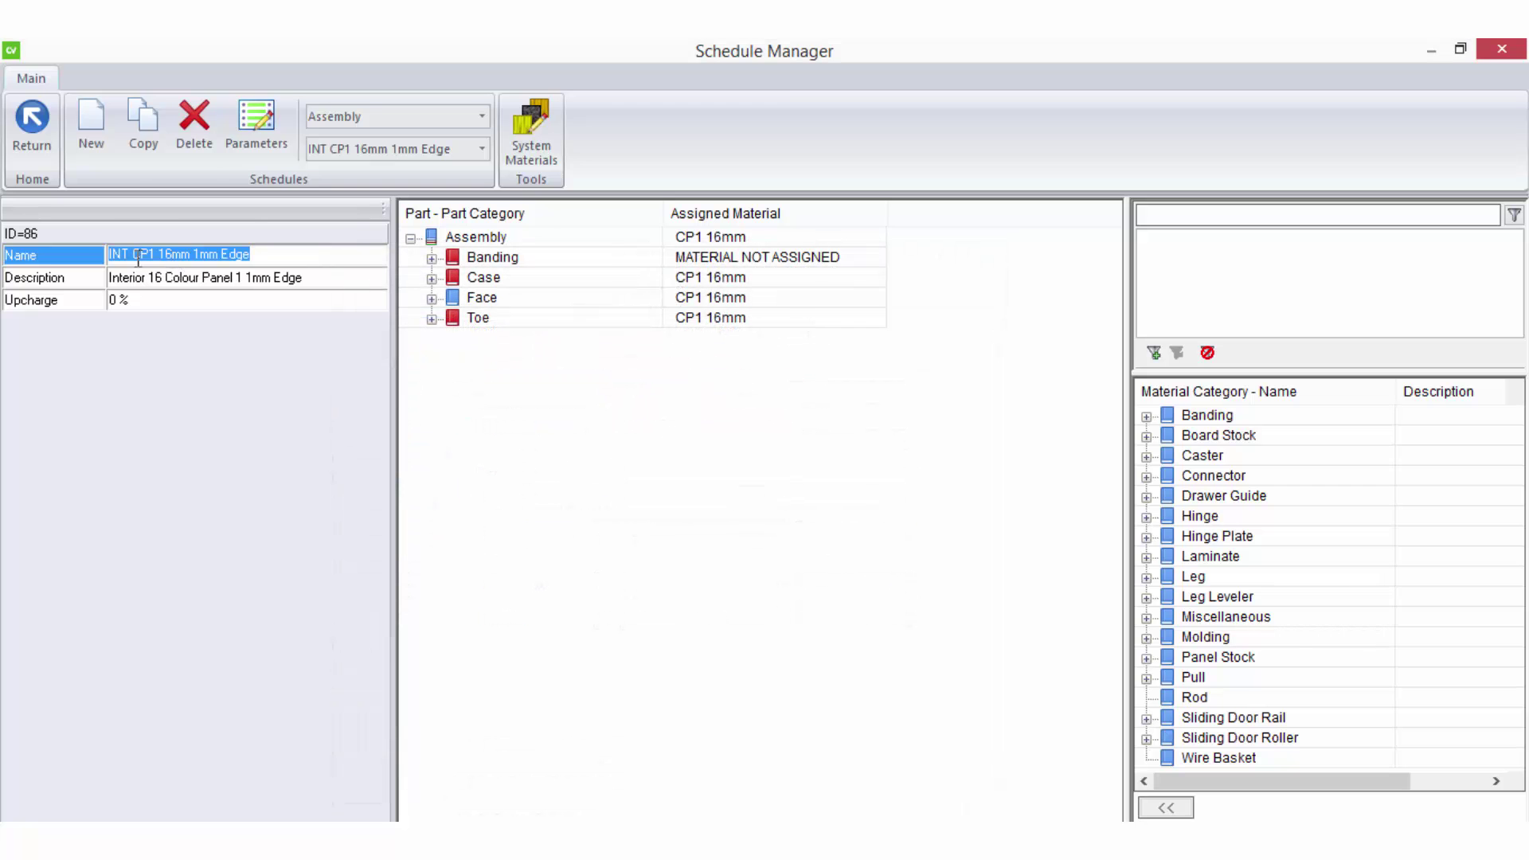
pyautogui.moveTo(130, 256); pyautogui.dragTo(103, 257)
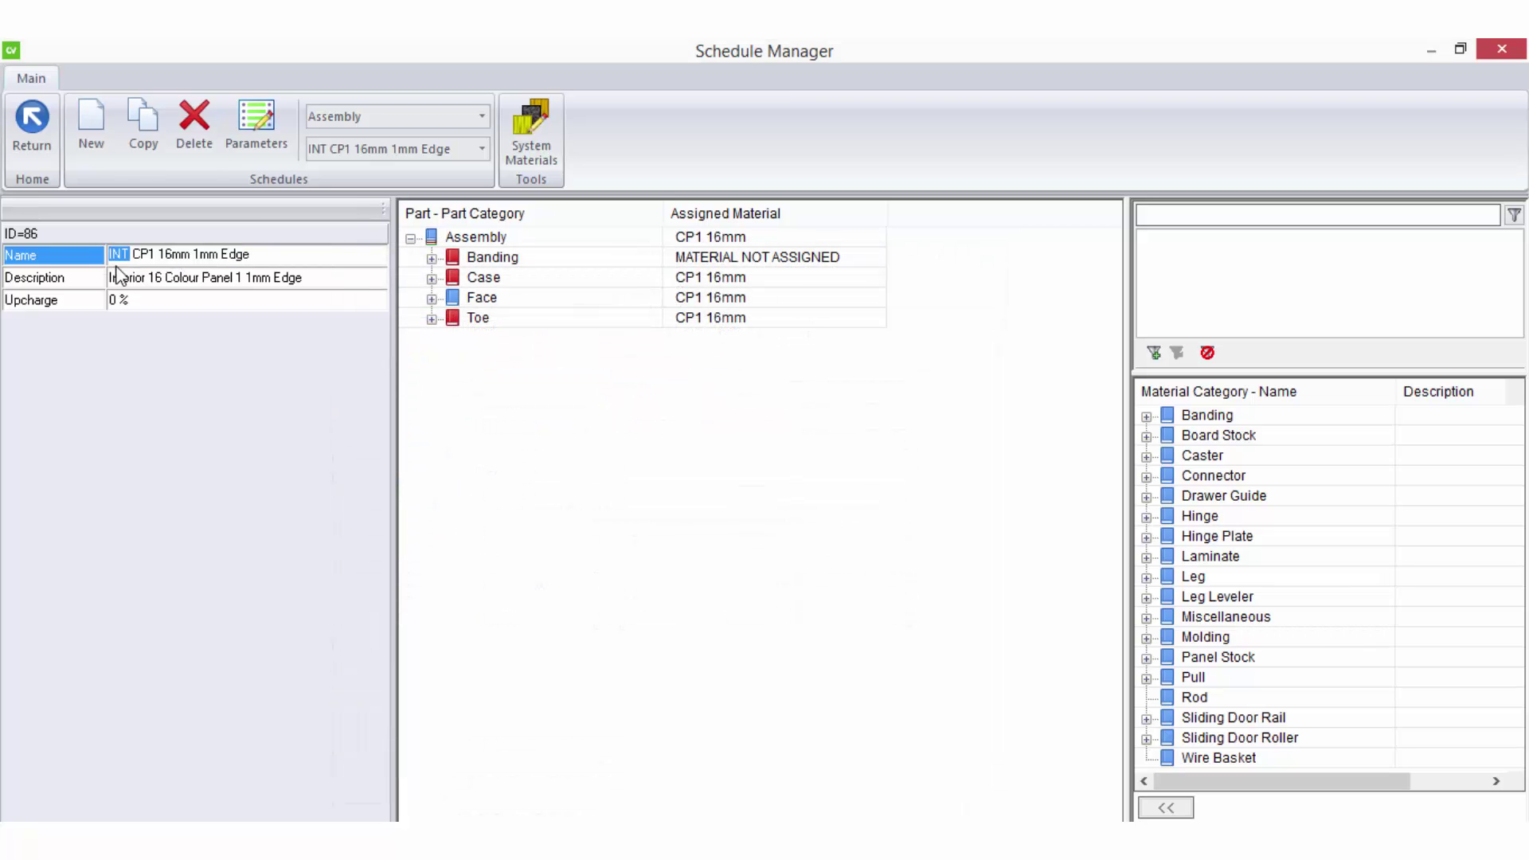
pyautogui.click(431, 277)
pyautogui.click(487, 322)
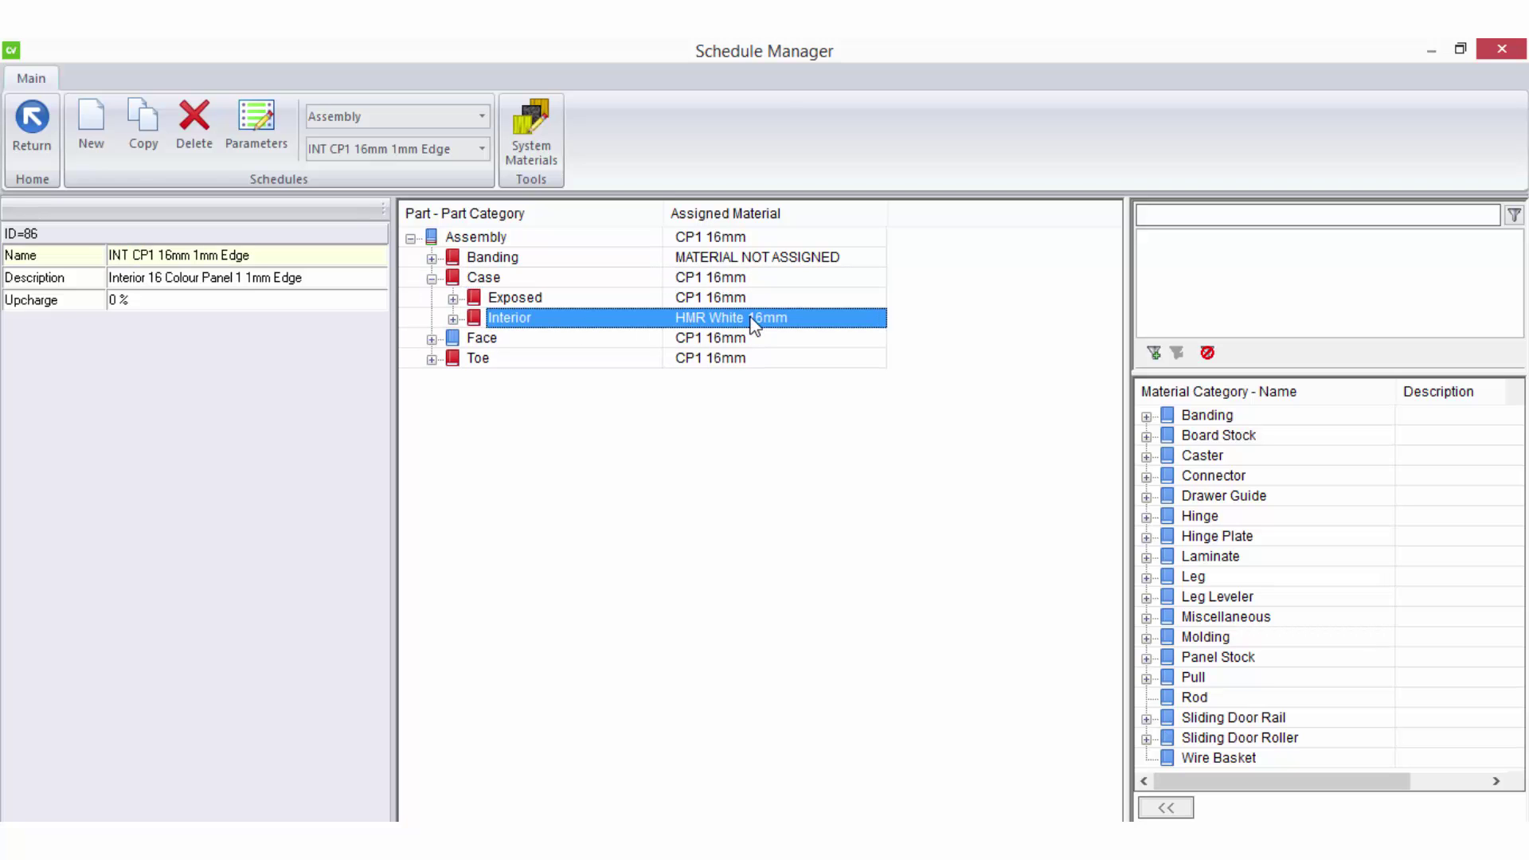
pyautogui.click(696, 303)
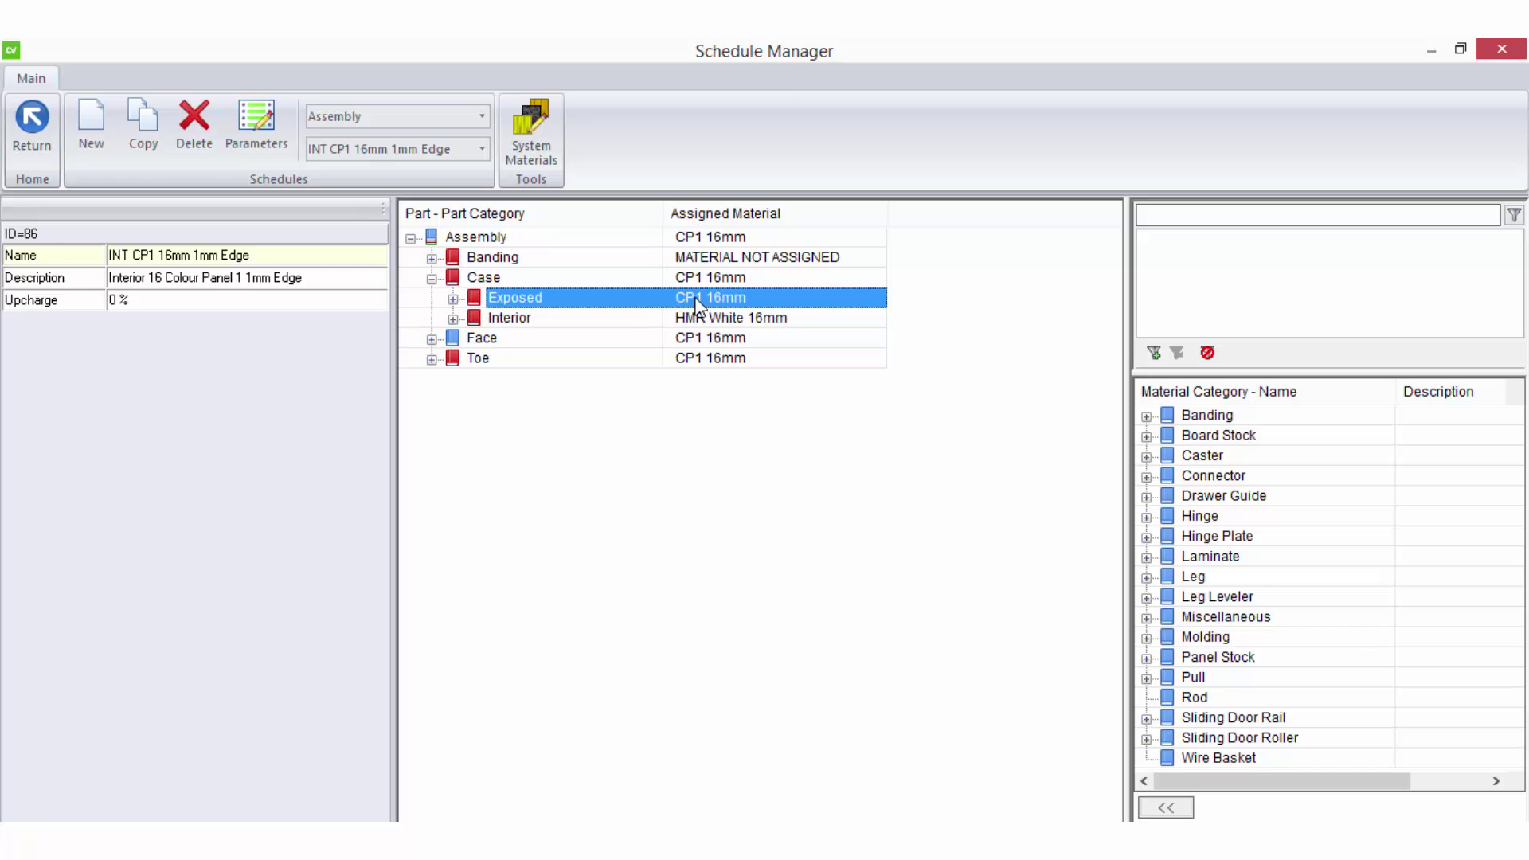
pyautogui.click(705, 360)
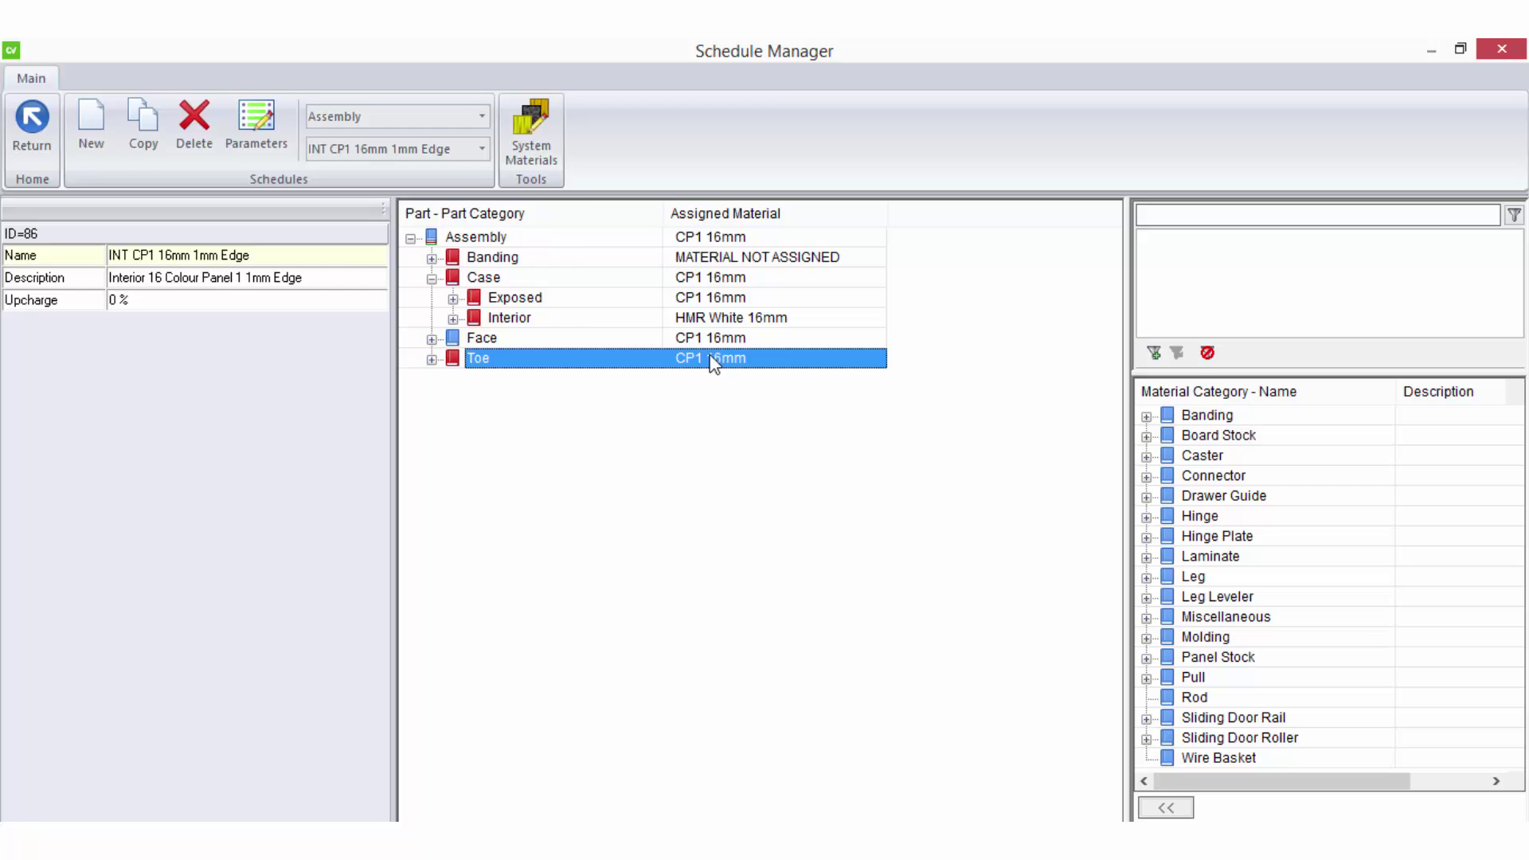
# Switch to the EXP CP1 16mm 1mm Edge assembly schedule and select its name's EXP prefix.
pyautogui.click(422, 151)
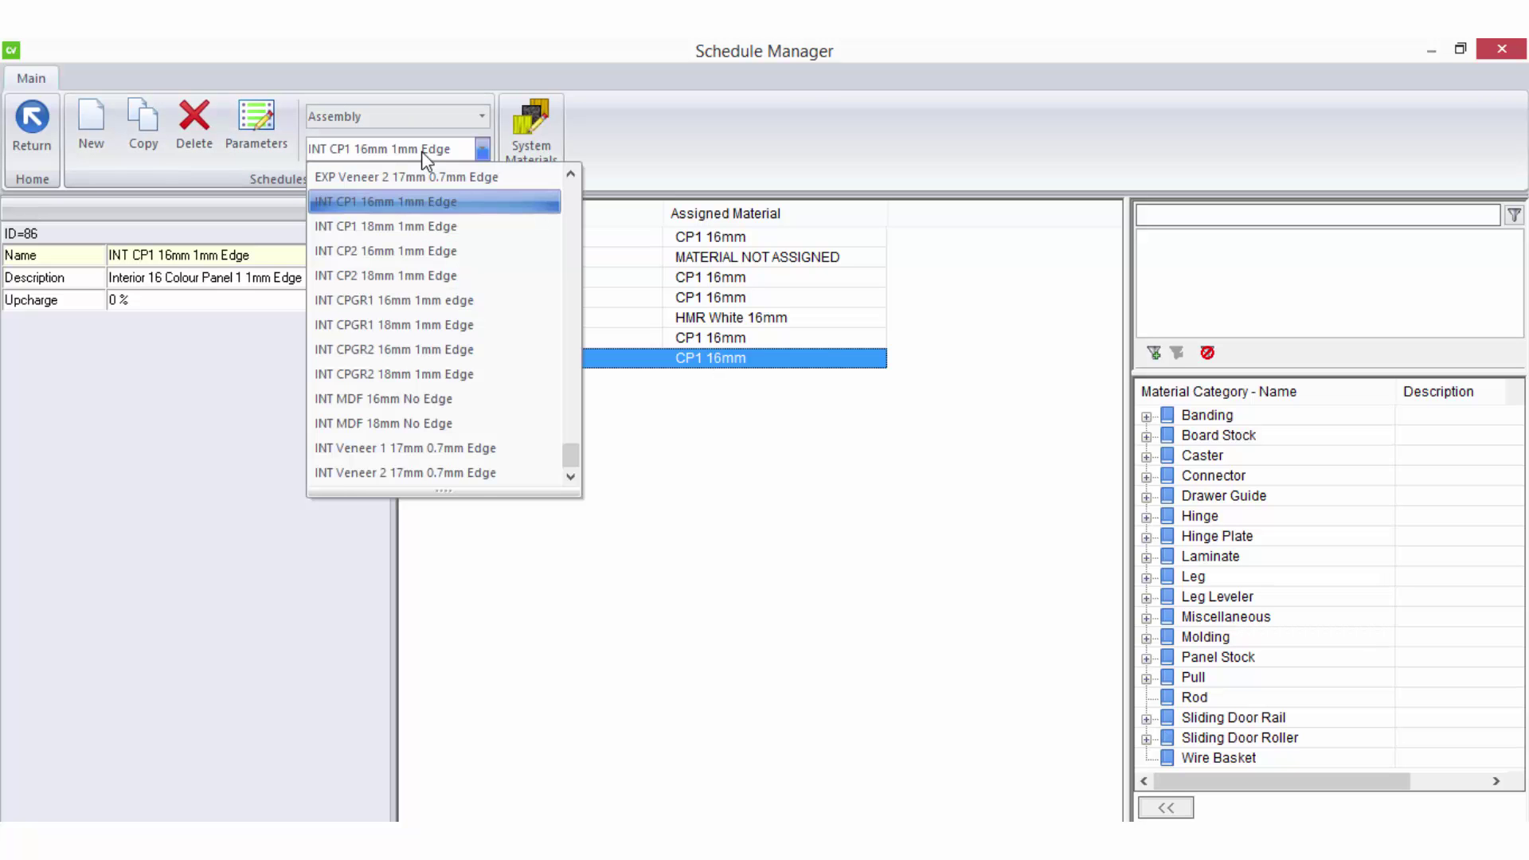
pyautogui.scroll(4, 457, 255)
pyautogui.click(380, 177)
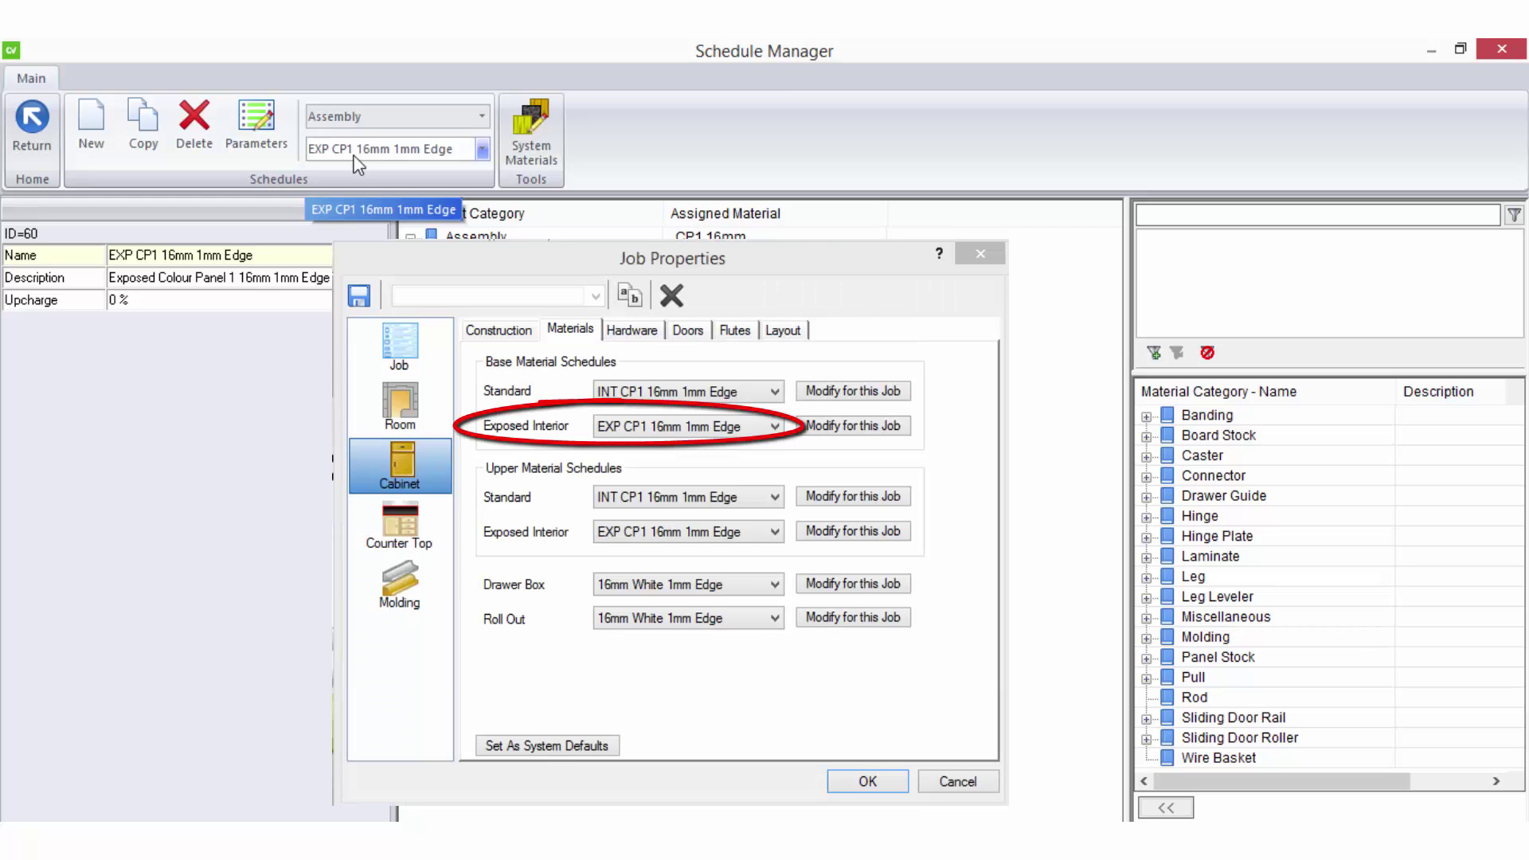
pyautogui.click(147, 255)
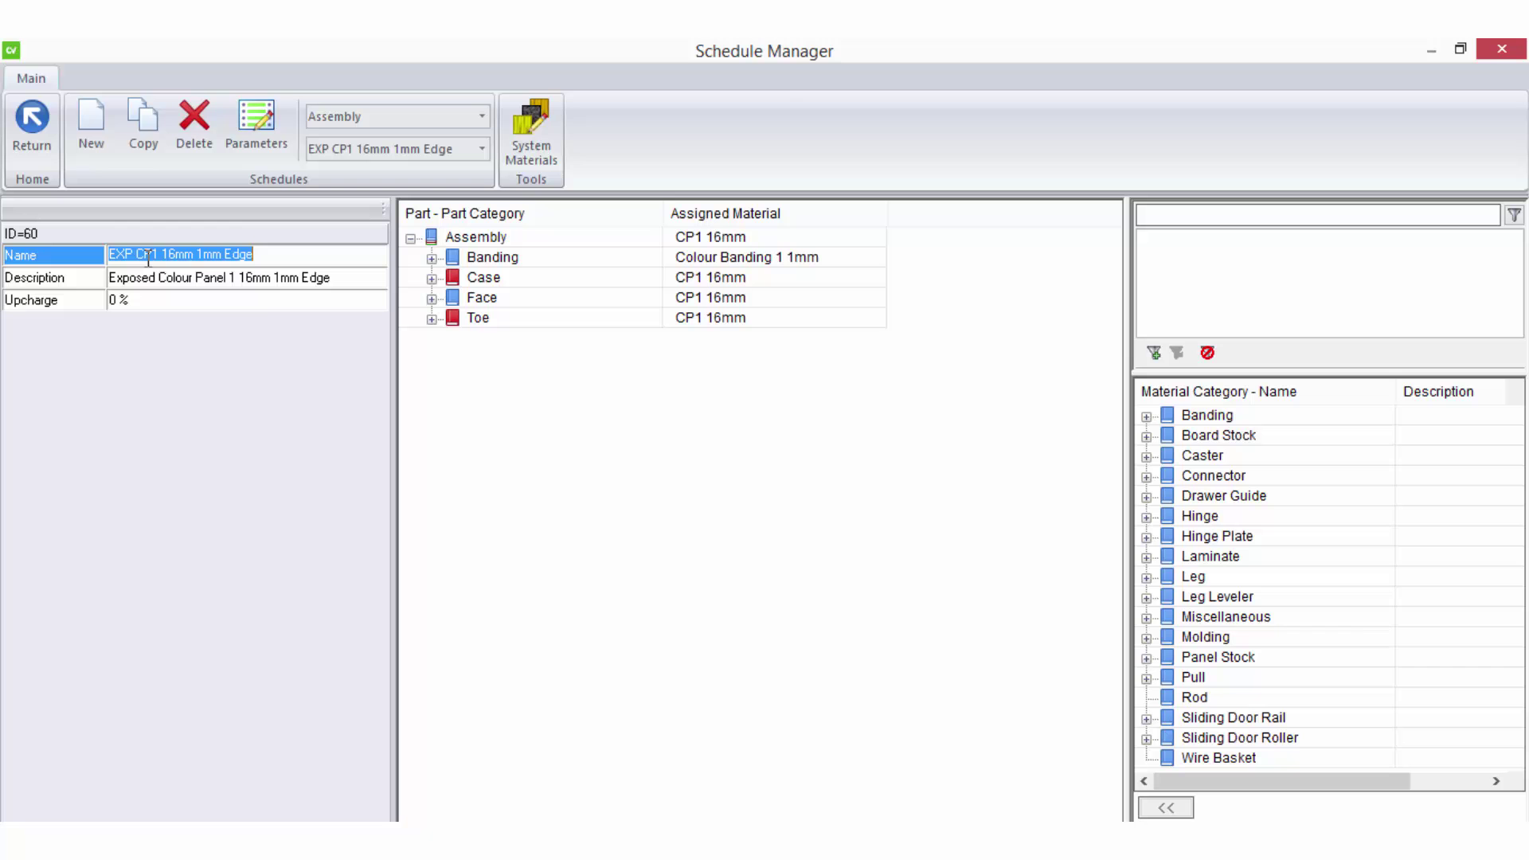
pyautogui.moveTo(133, 255); pyautogui.dragTo(104, 263)
# Expand Case and check the Exposed, Interior and Toe part materials.
pyautogui.click(613, 283)
pyautogui.click(432, 278)
pyautogui.click(667, 305)
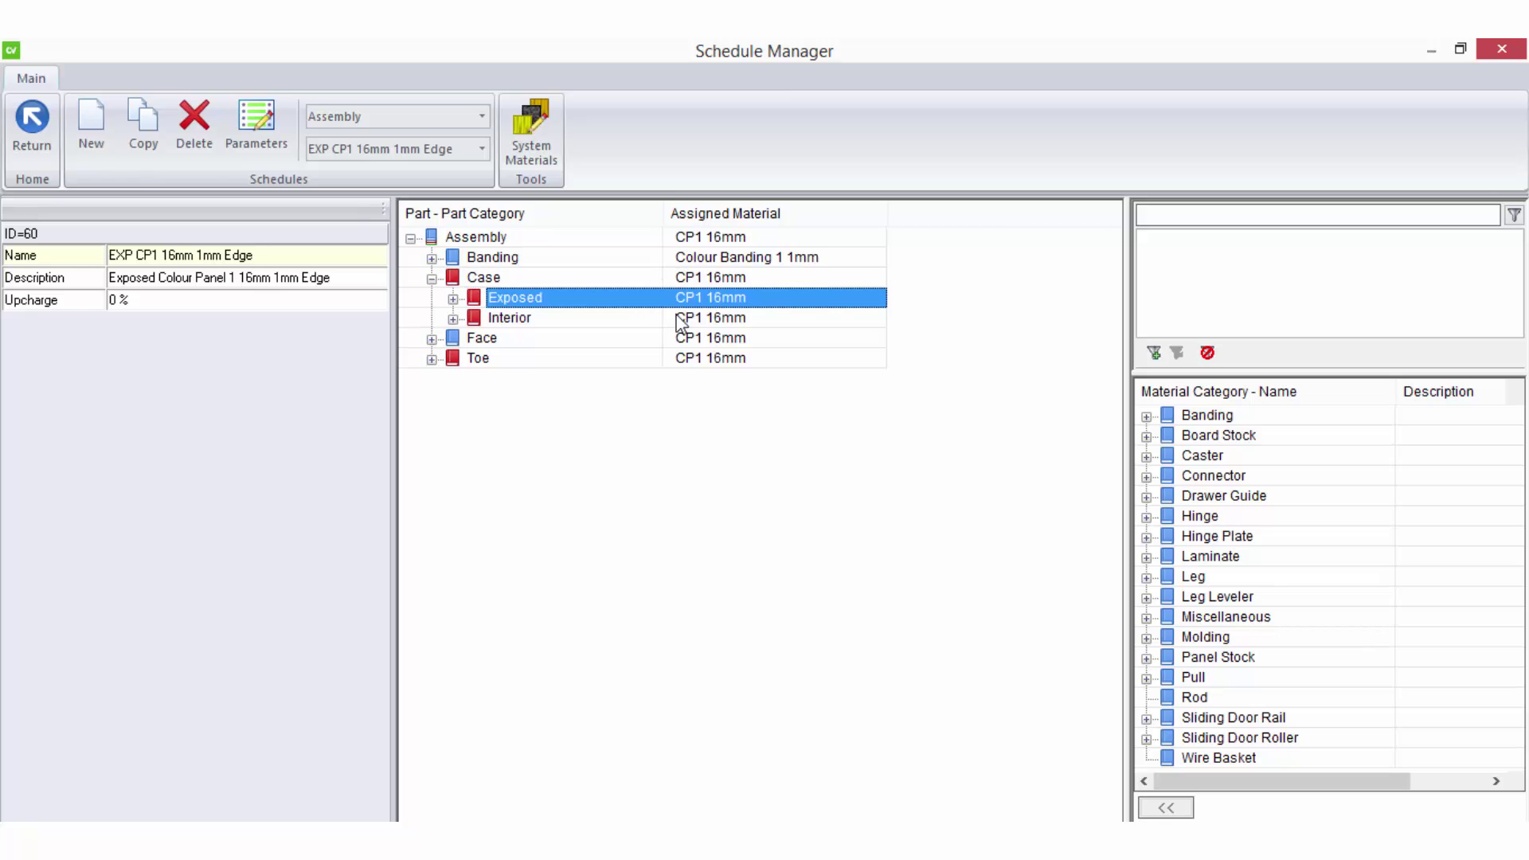
pyautogui.click(682, 322)
pyautogui.click(685, 359)
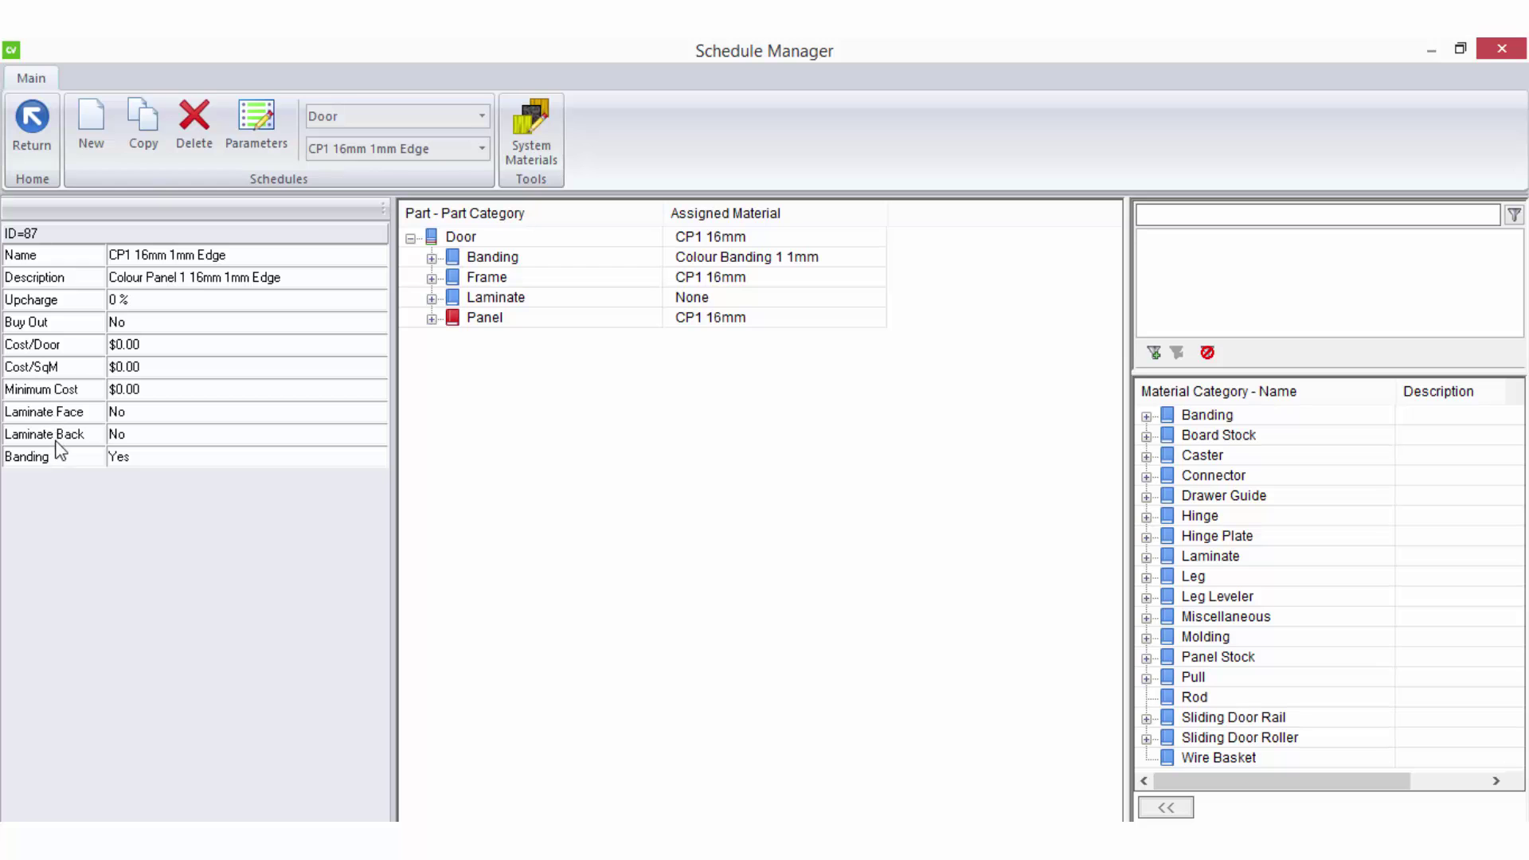
# Expand the door schedule's Banding and check that Door Edge Banding uses Colour Banding 1 1mm.
pyautogui.click(35, 462)
pyautogui.click(432, 258)
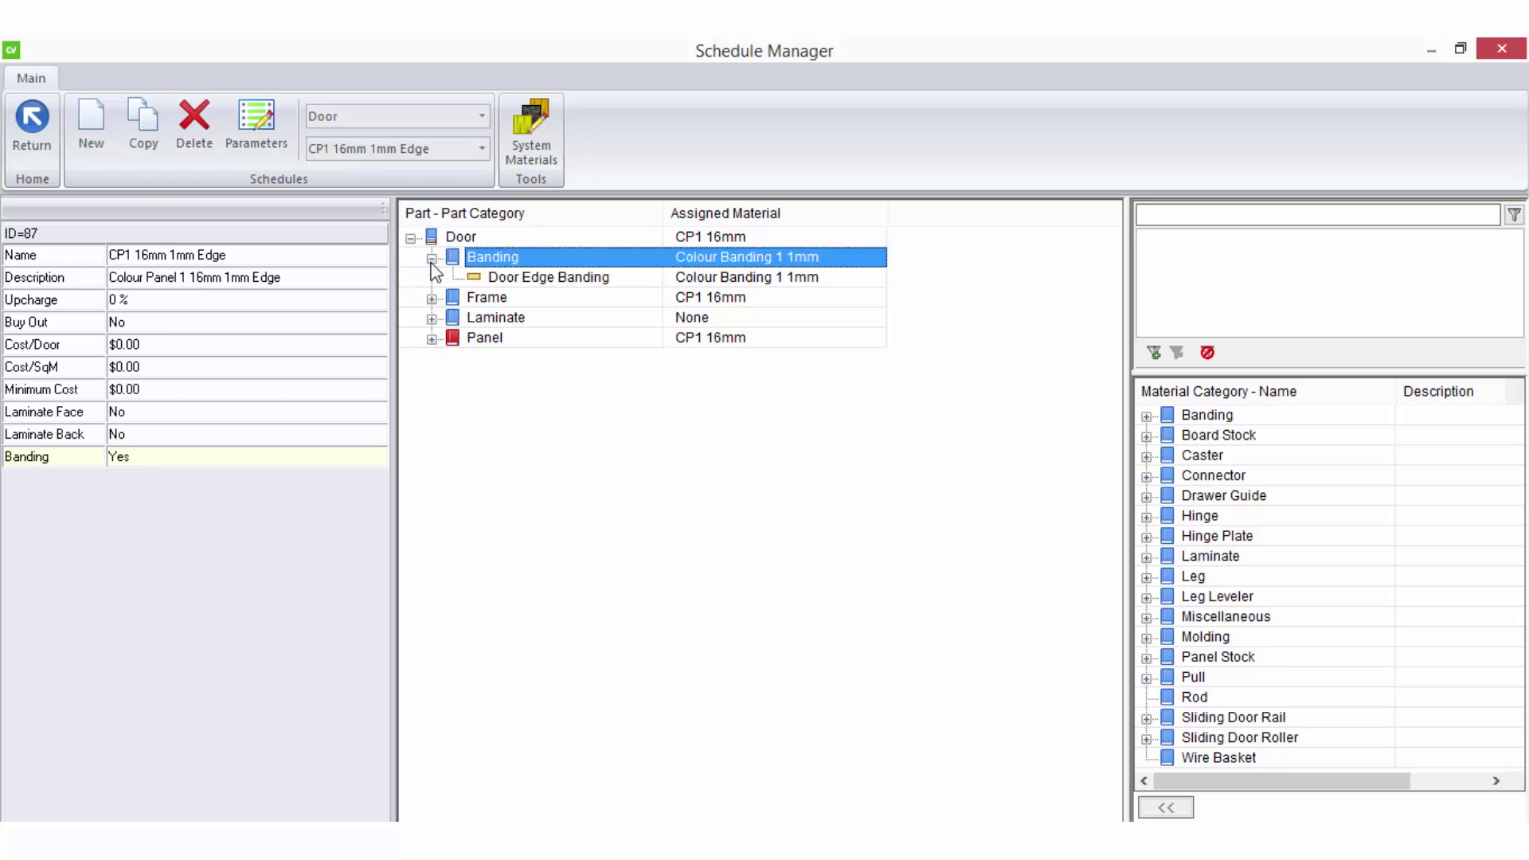
pyautogui.click(506, 280)
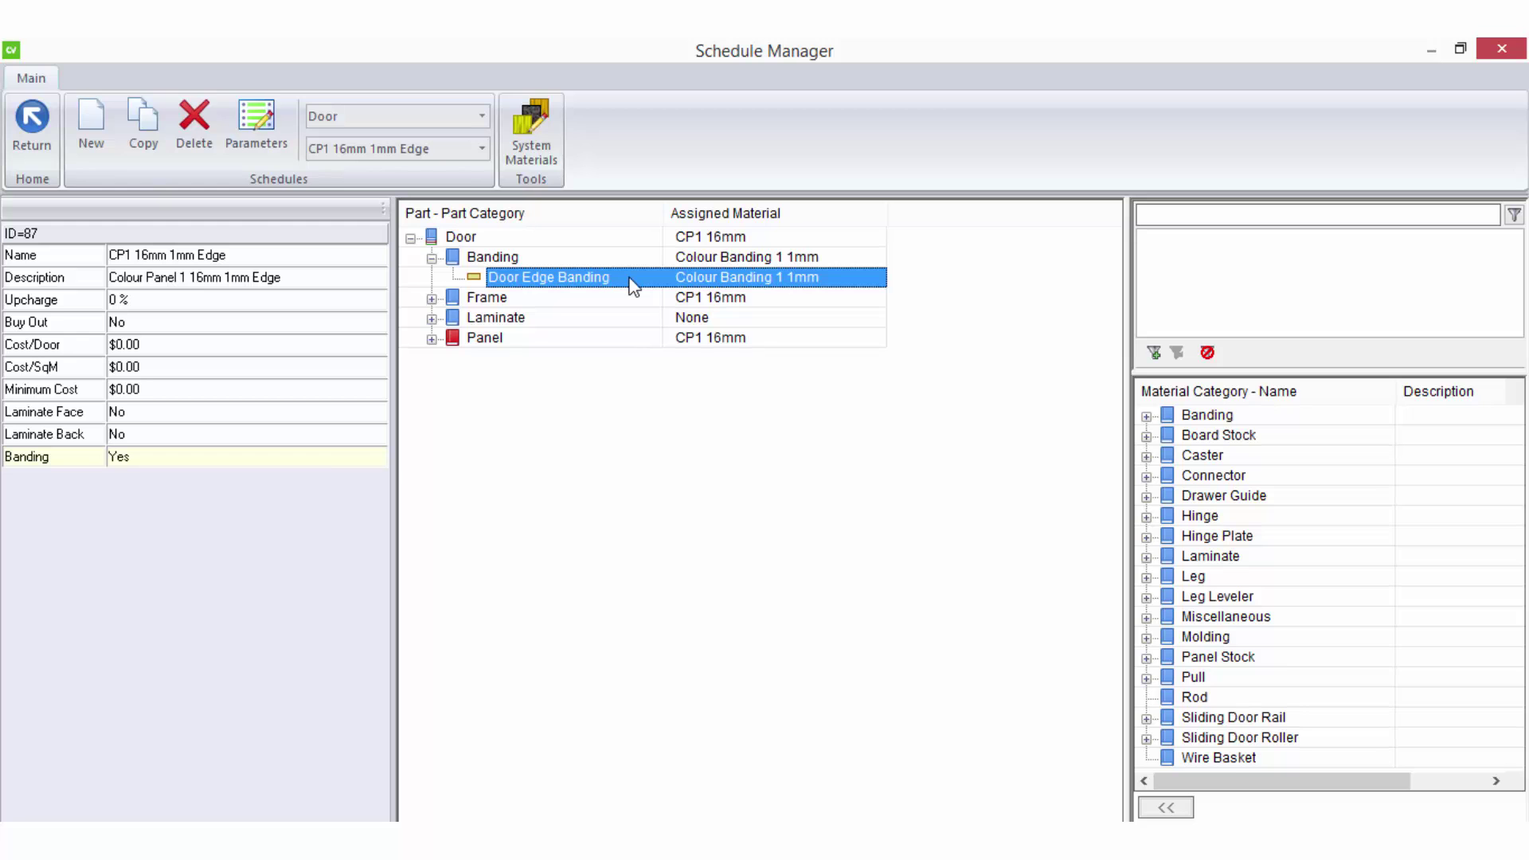
pyautogui.click(32, 127)
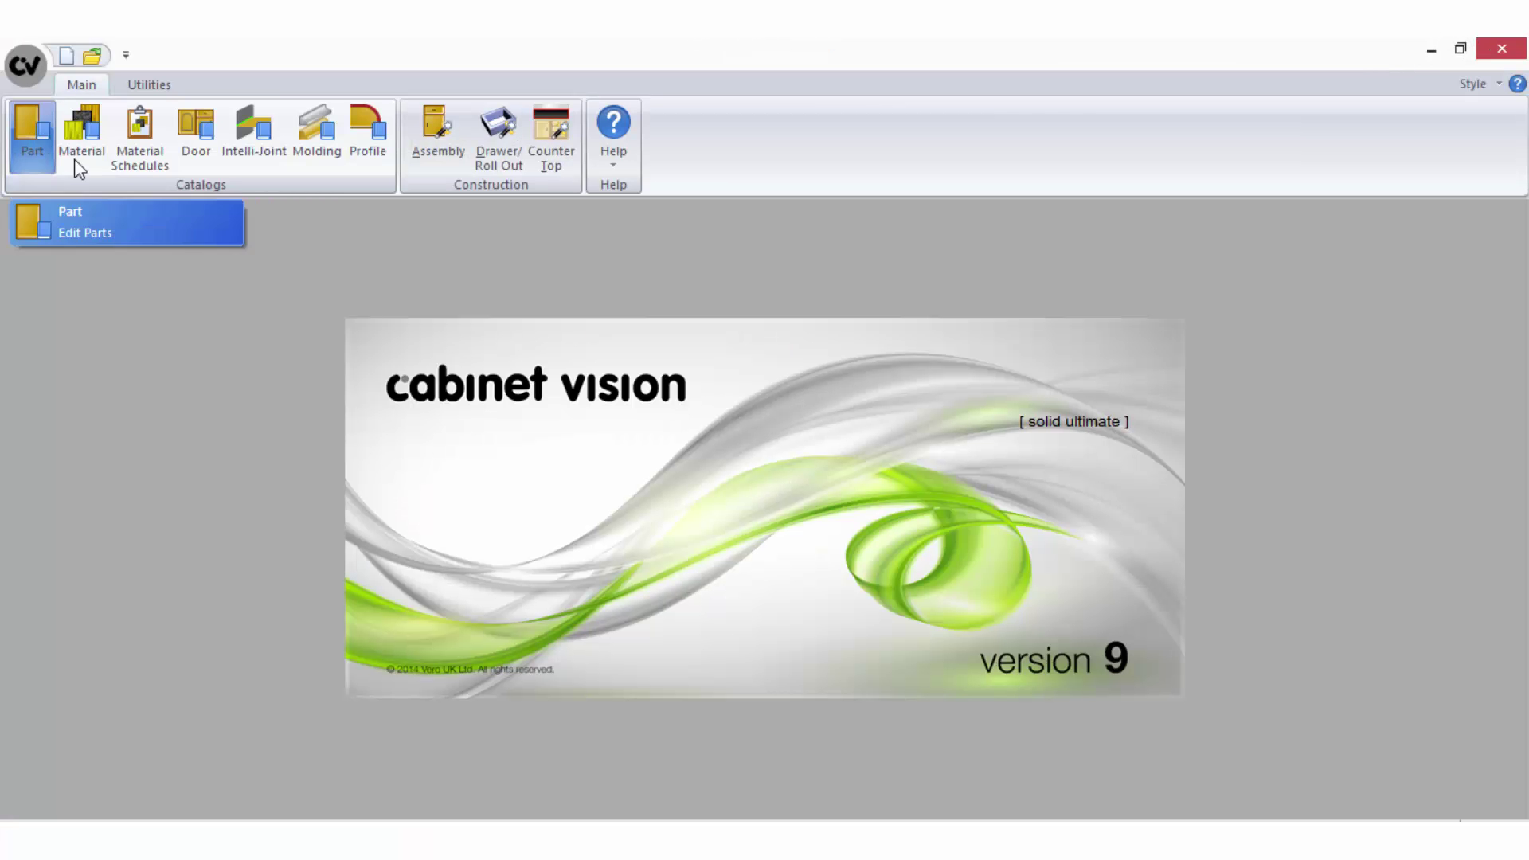
pyautogui.click(199, 163)
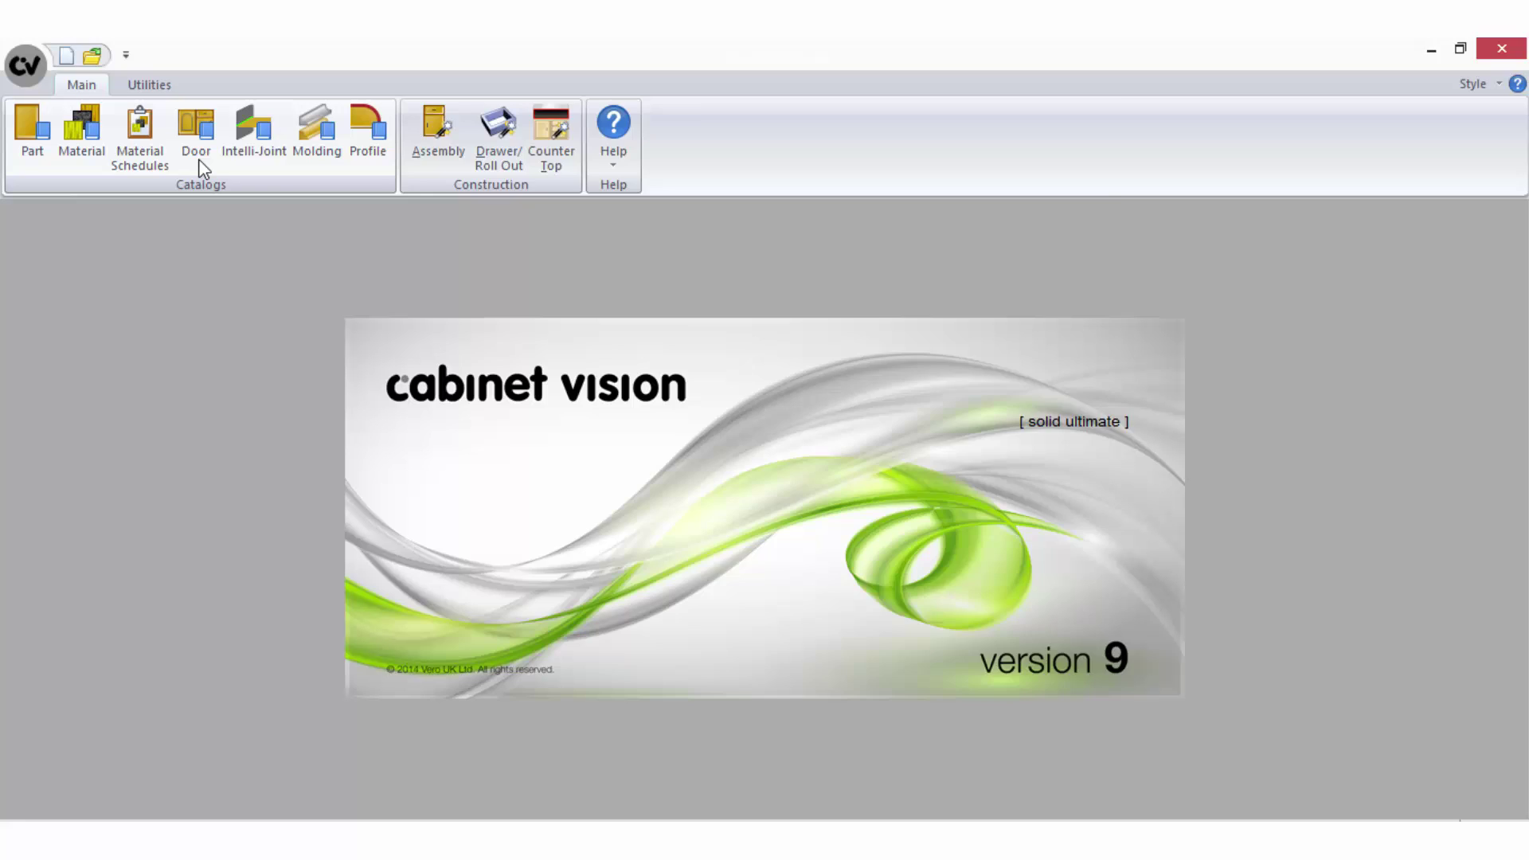
pyautogui.click(585, 164)
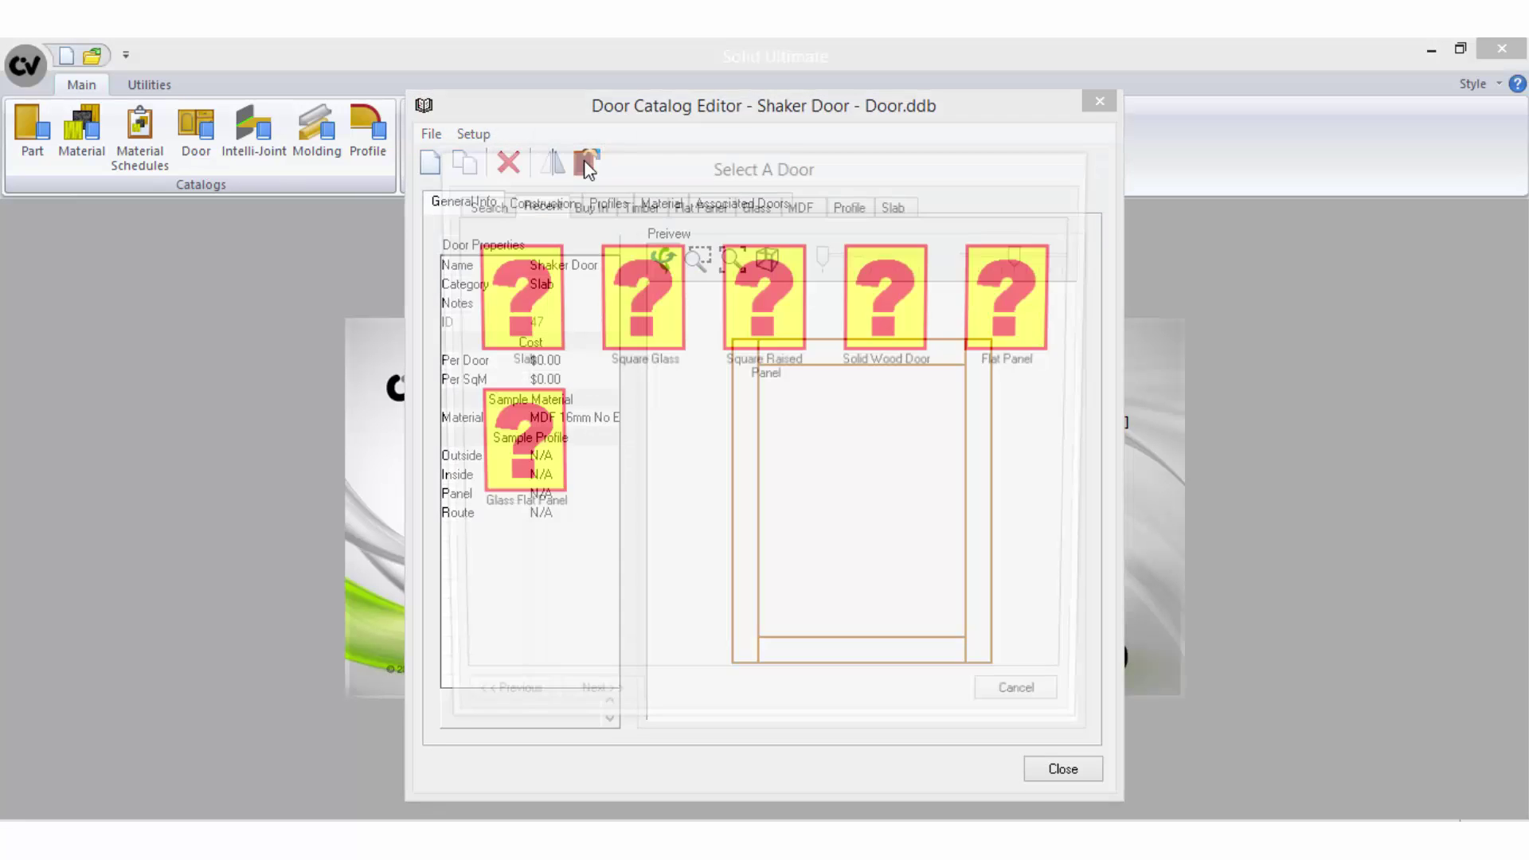
pyautogui.doubleClick(521, 287)
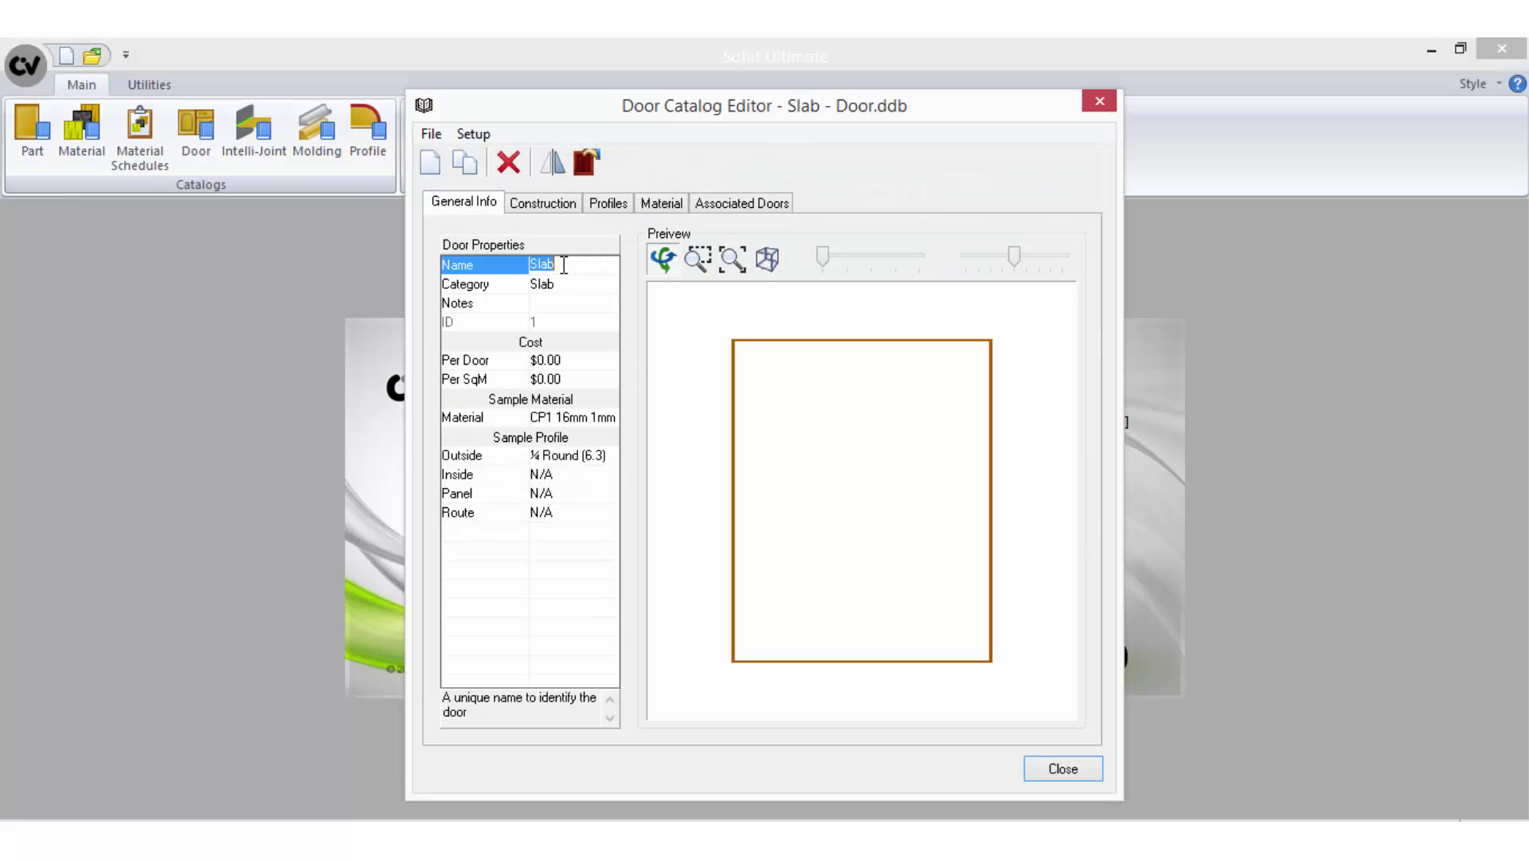
pyautogui.click(661, 204)
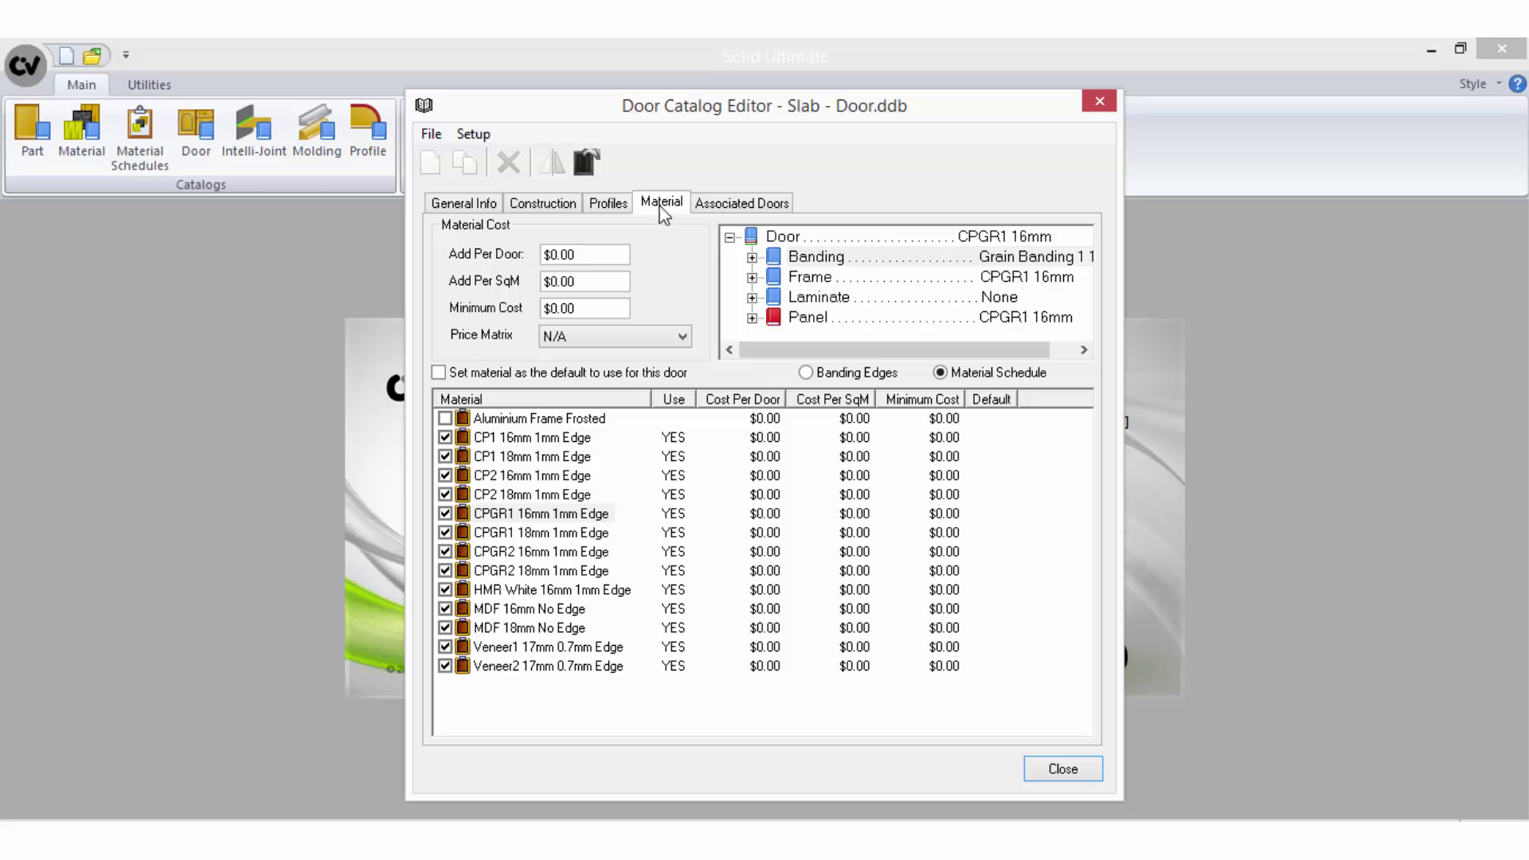
pyautogui.click(532, 437)
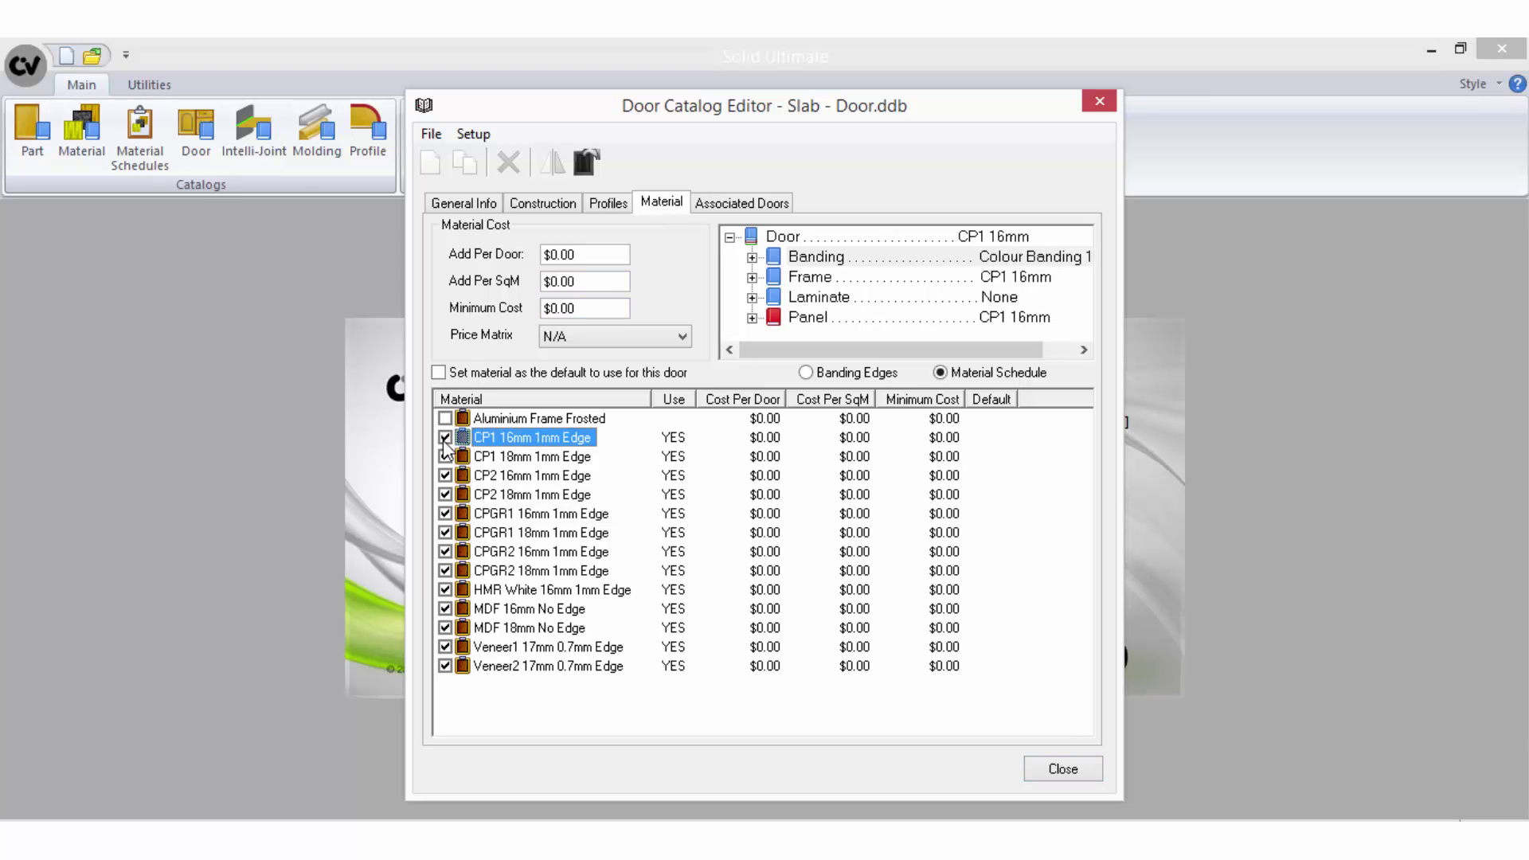
# Close the door catalog and show the Blum Metabox drawer guide schedule's Depth >=270 guides.
pyautogui.click(1047, 770)
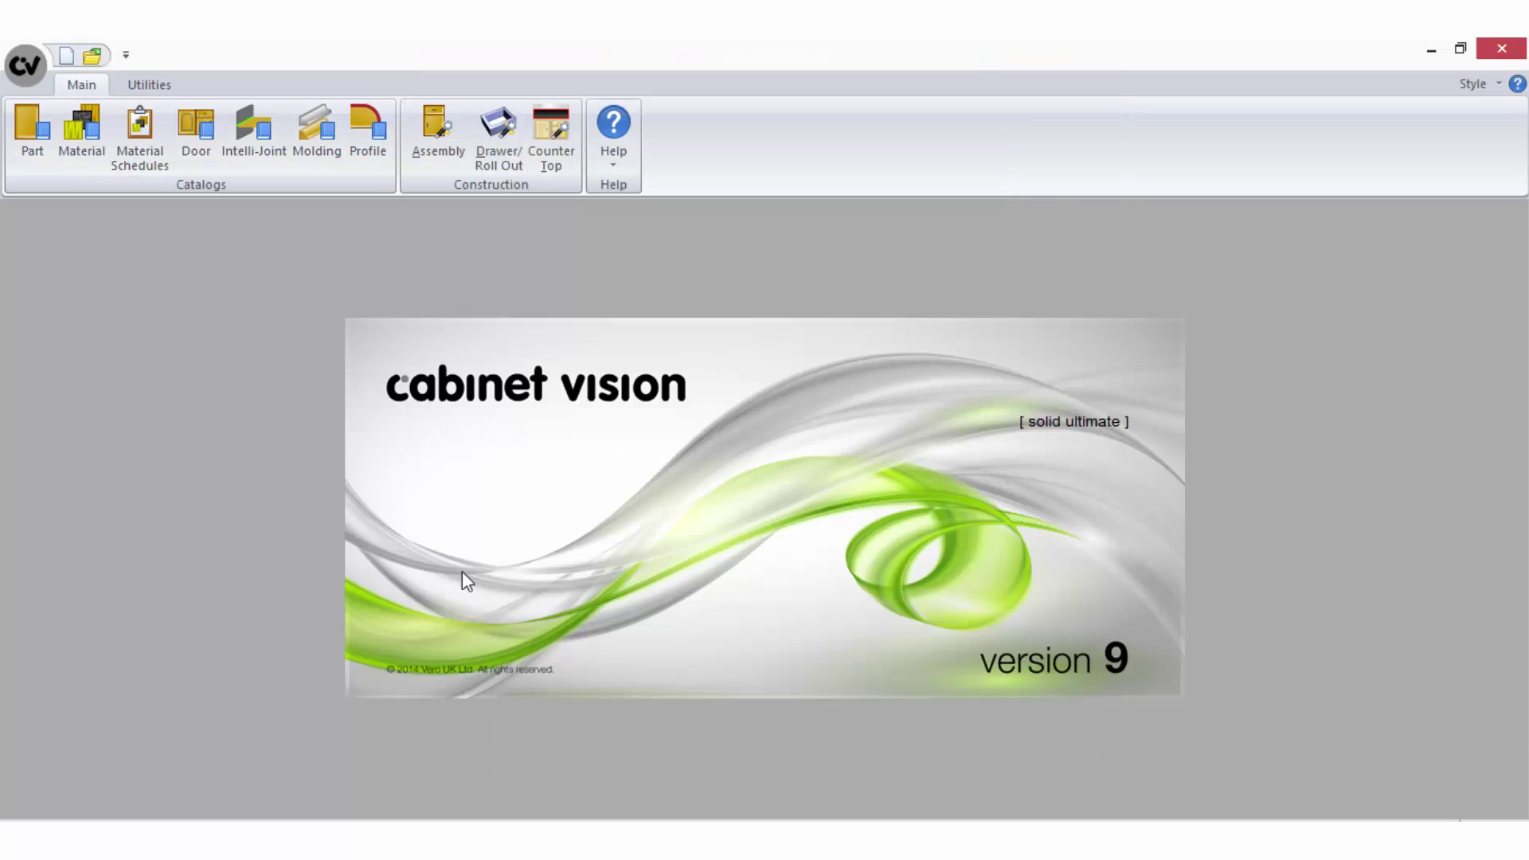
pyautogui.click(143, 168)
pyautogui.click(482, 119)
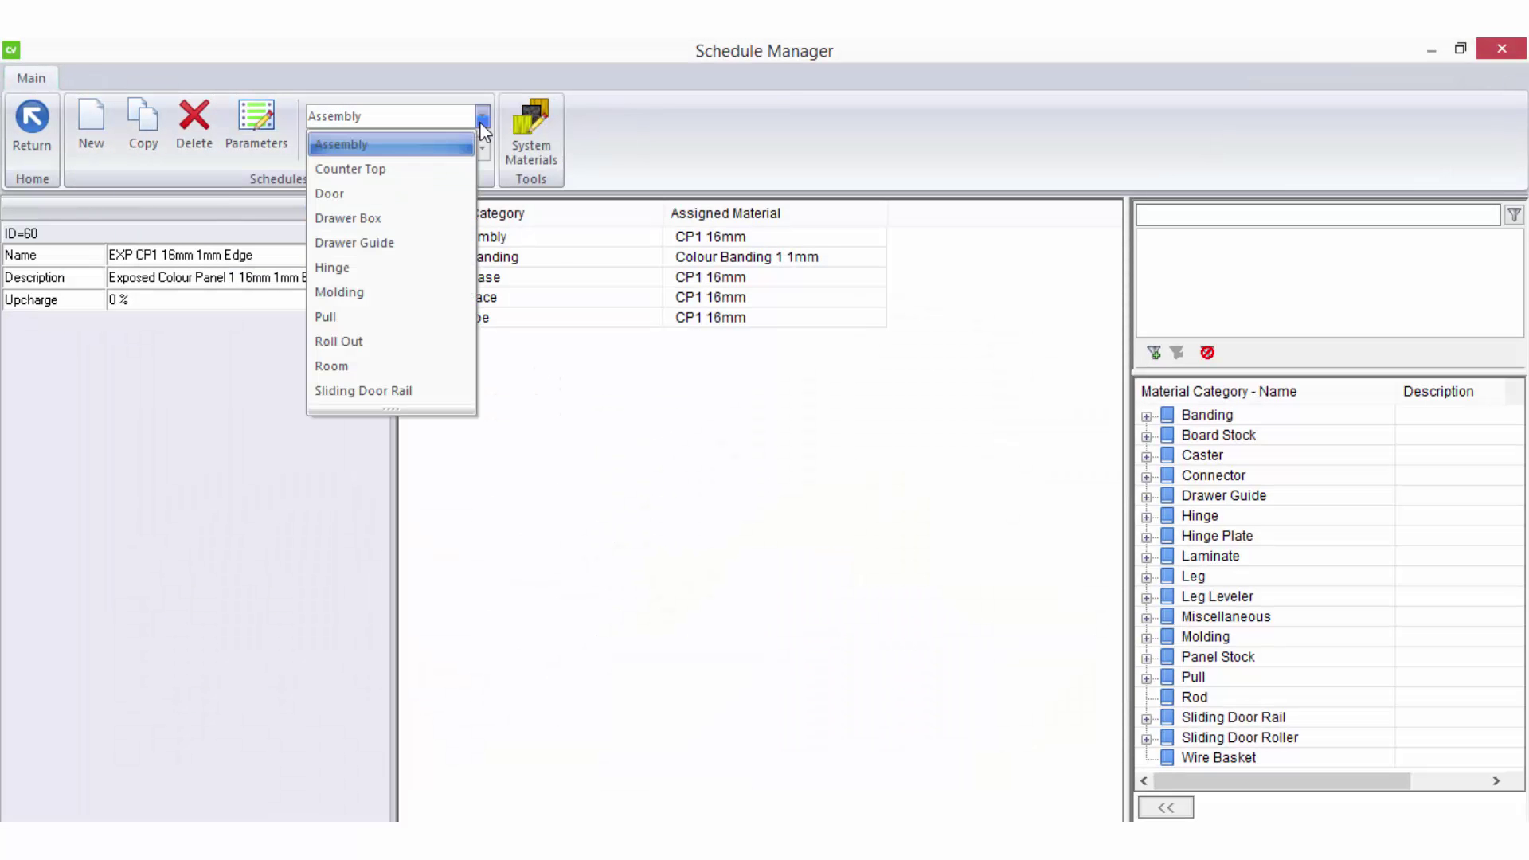
pyautogui.click(388, 247)
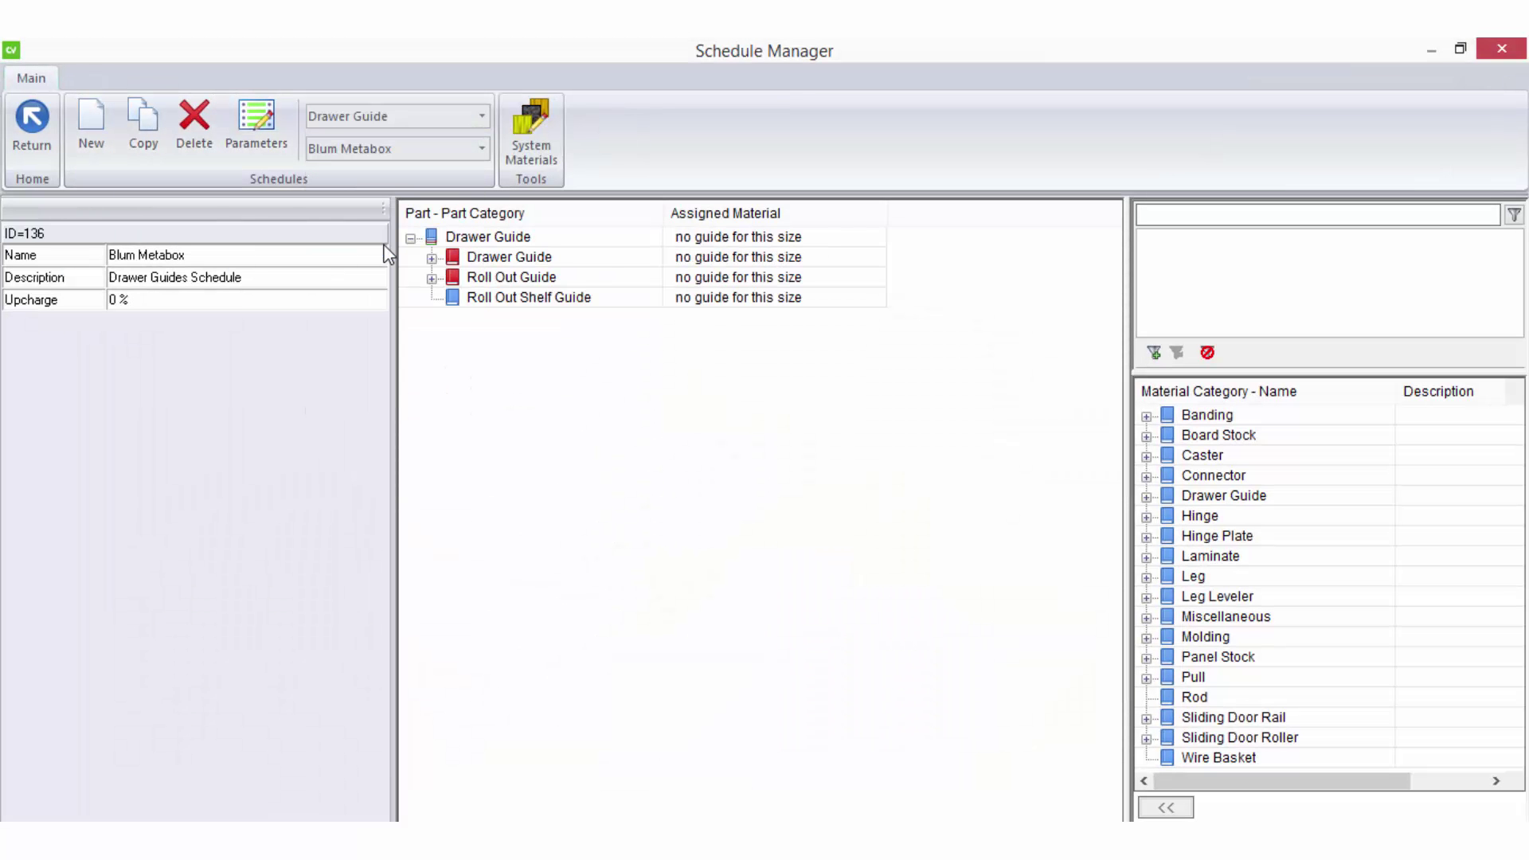
pyautogui.click(432, 258)
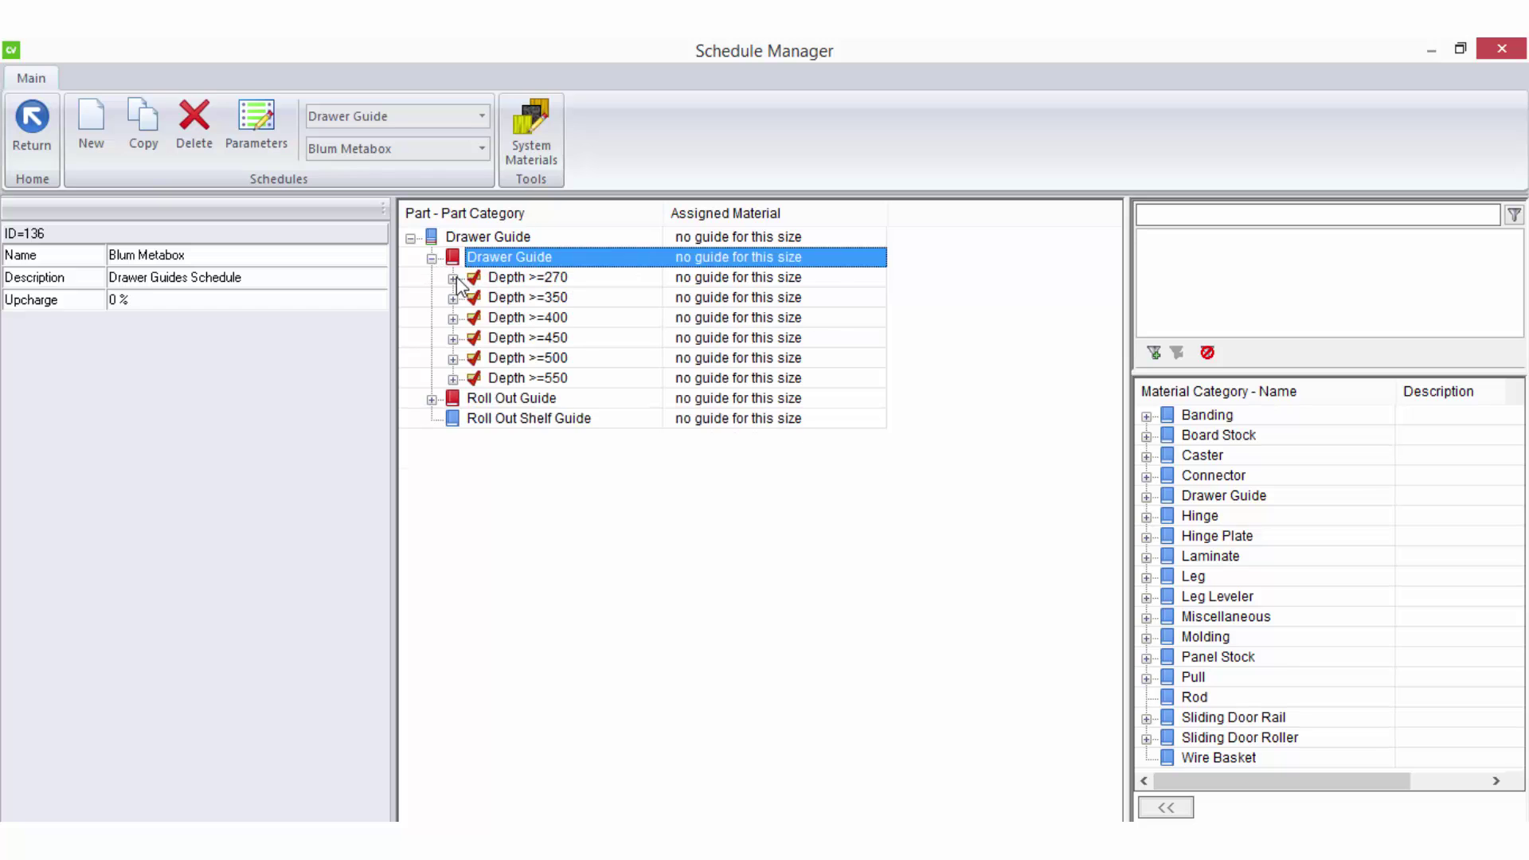
pyautogui.click(453, 278)
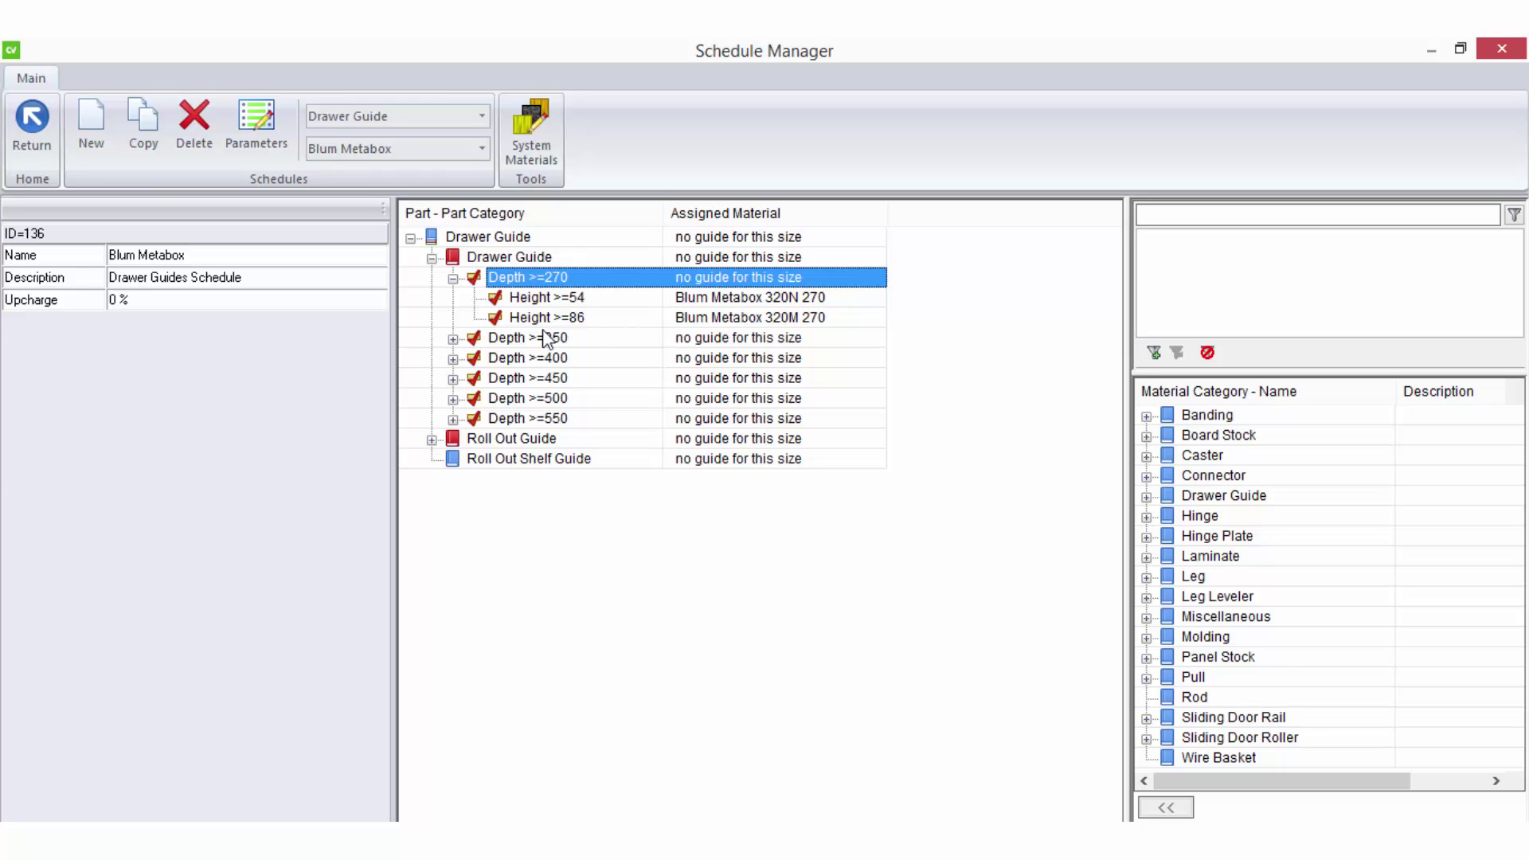
# Switch to the Default Room schedule and check the Floor, Wall, Stainless Steel and Appliance materials.
pyautogui.click(482, 116)
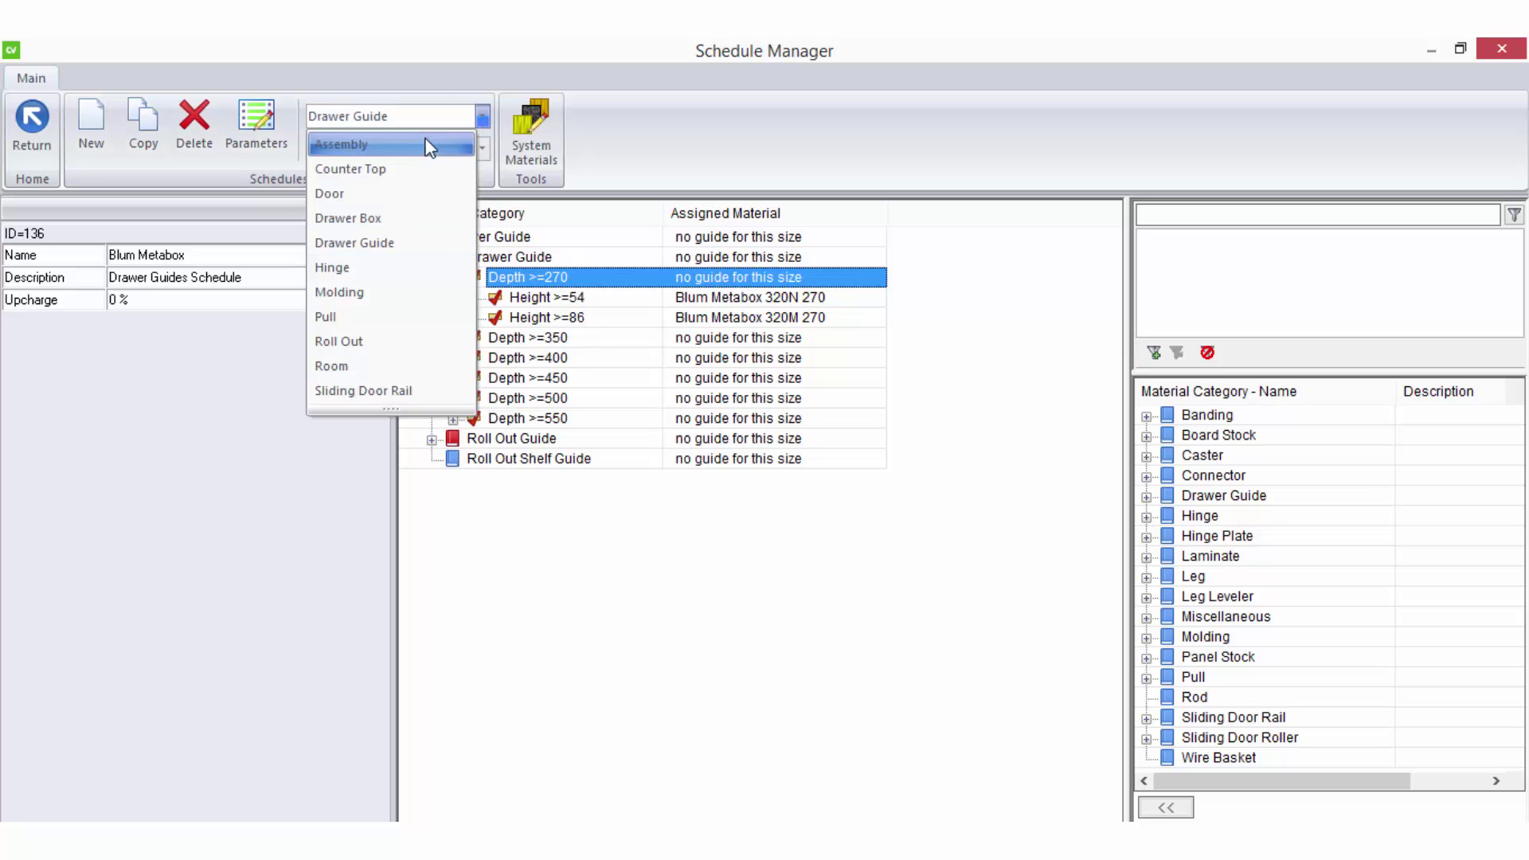
pyautogui.click(401, 367)
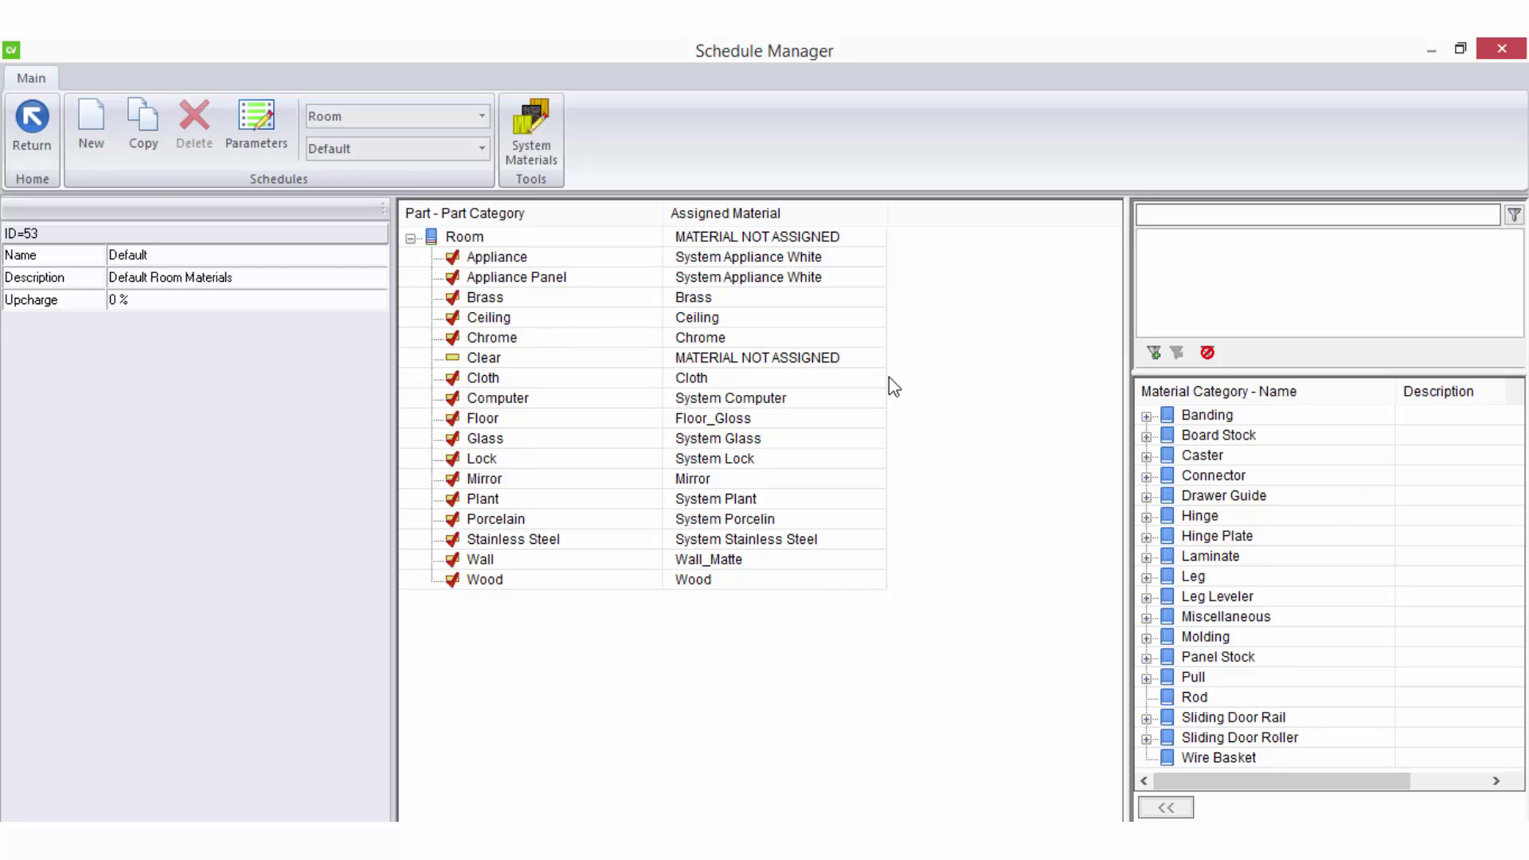
pyautogui.click(796, 419)
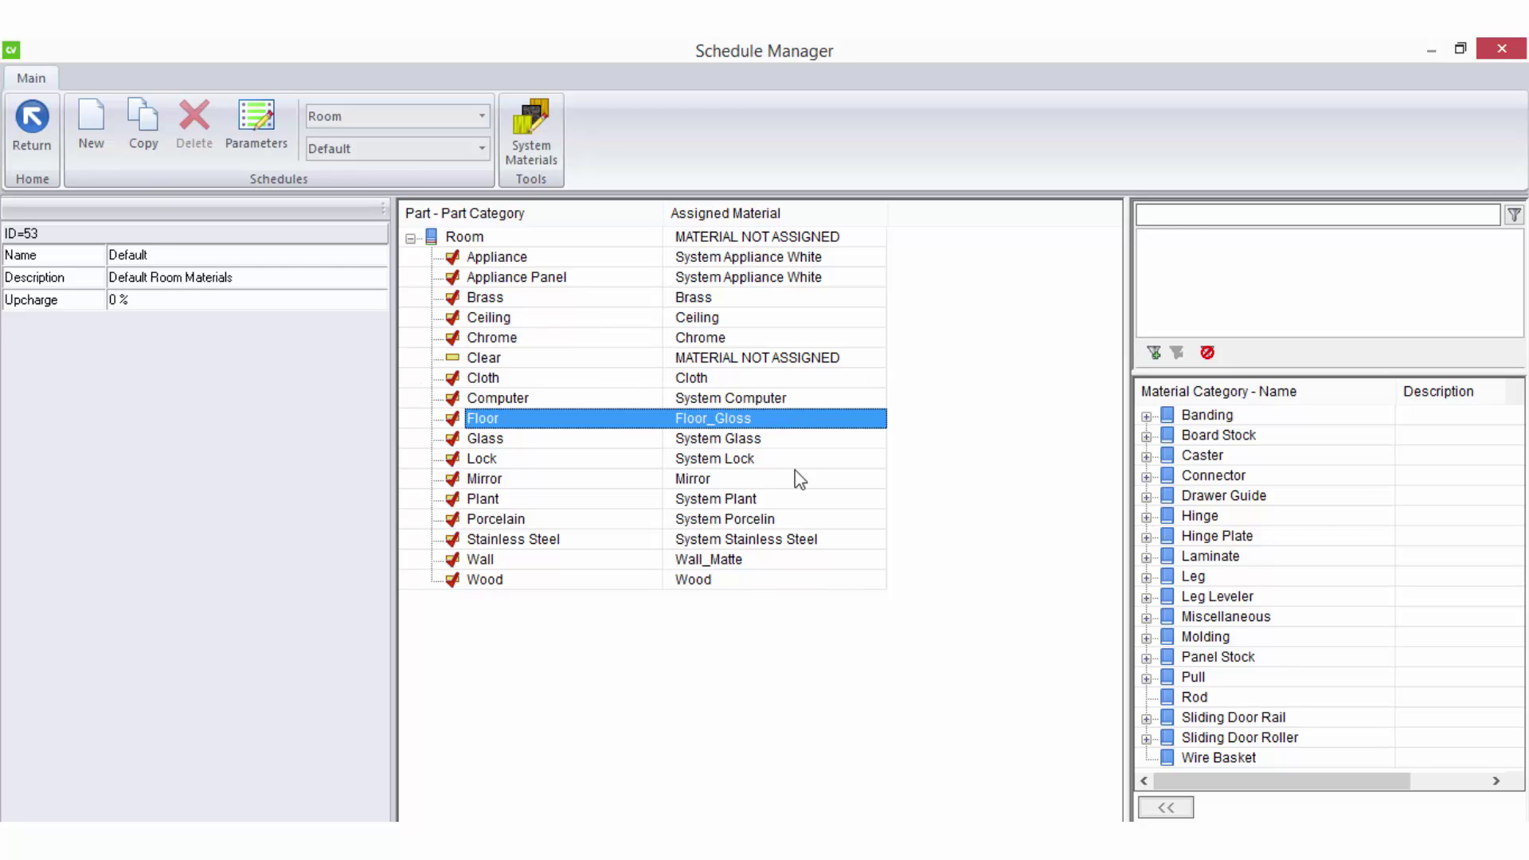
pyautogui.click(793, 561)
pyautogui.click(838, 539)
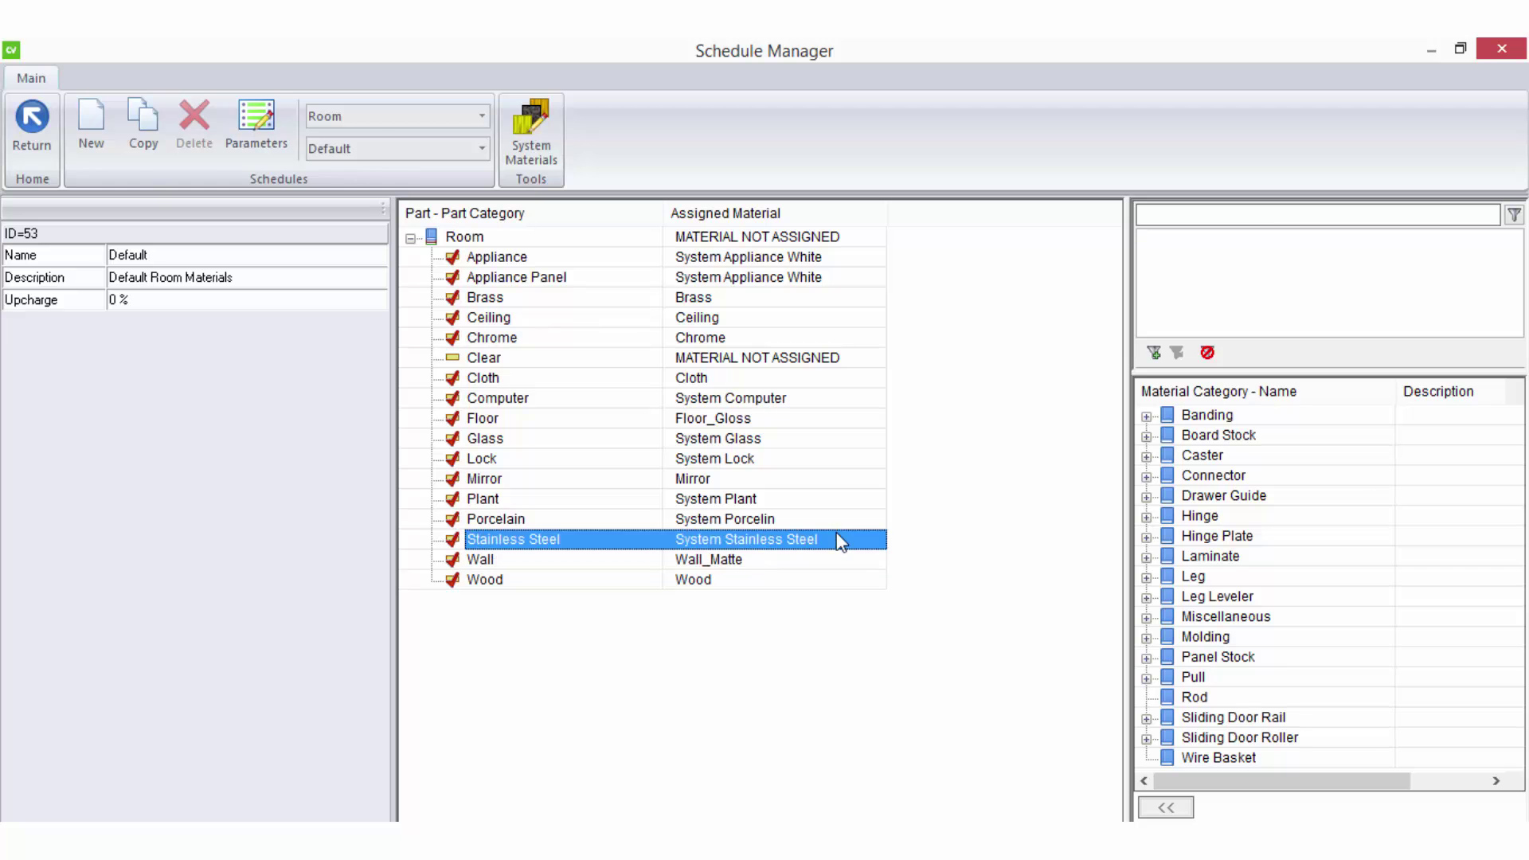
pyautogui.click(841, 261)
# Close the Schedule Manager and return to the main Cabinet Vision screen.
pyautogui.press('Escape')
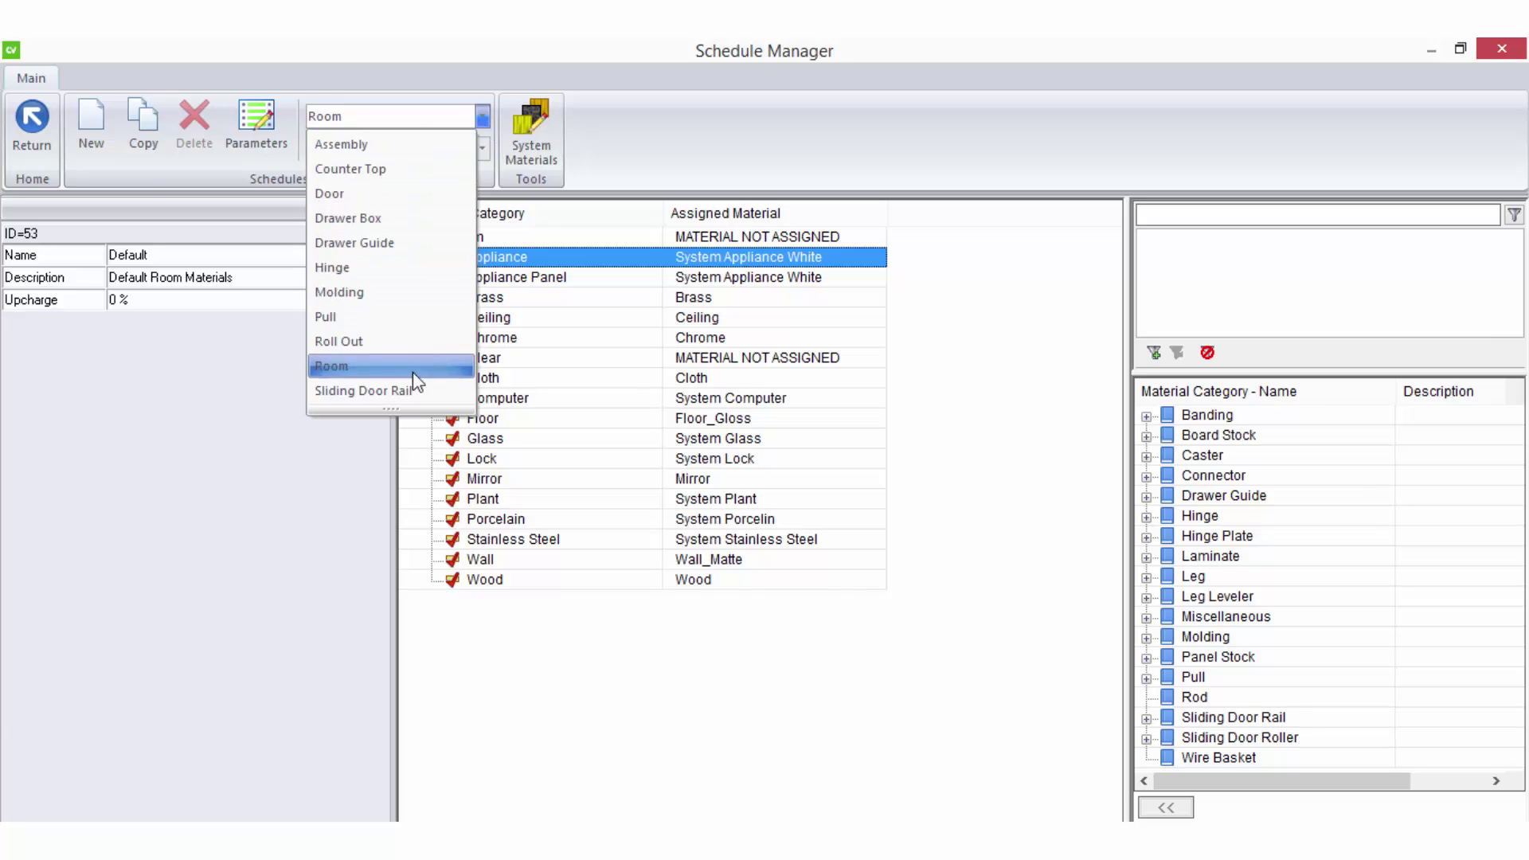
pyautogui.click(438, 646)
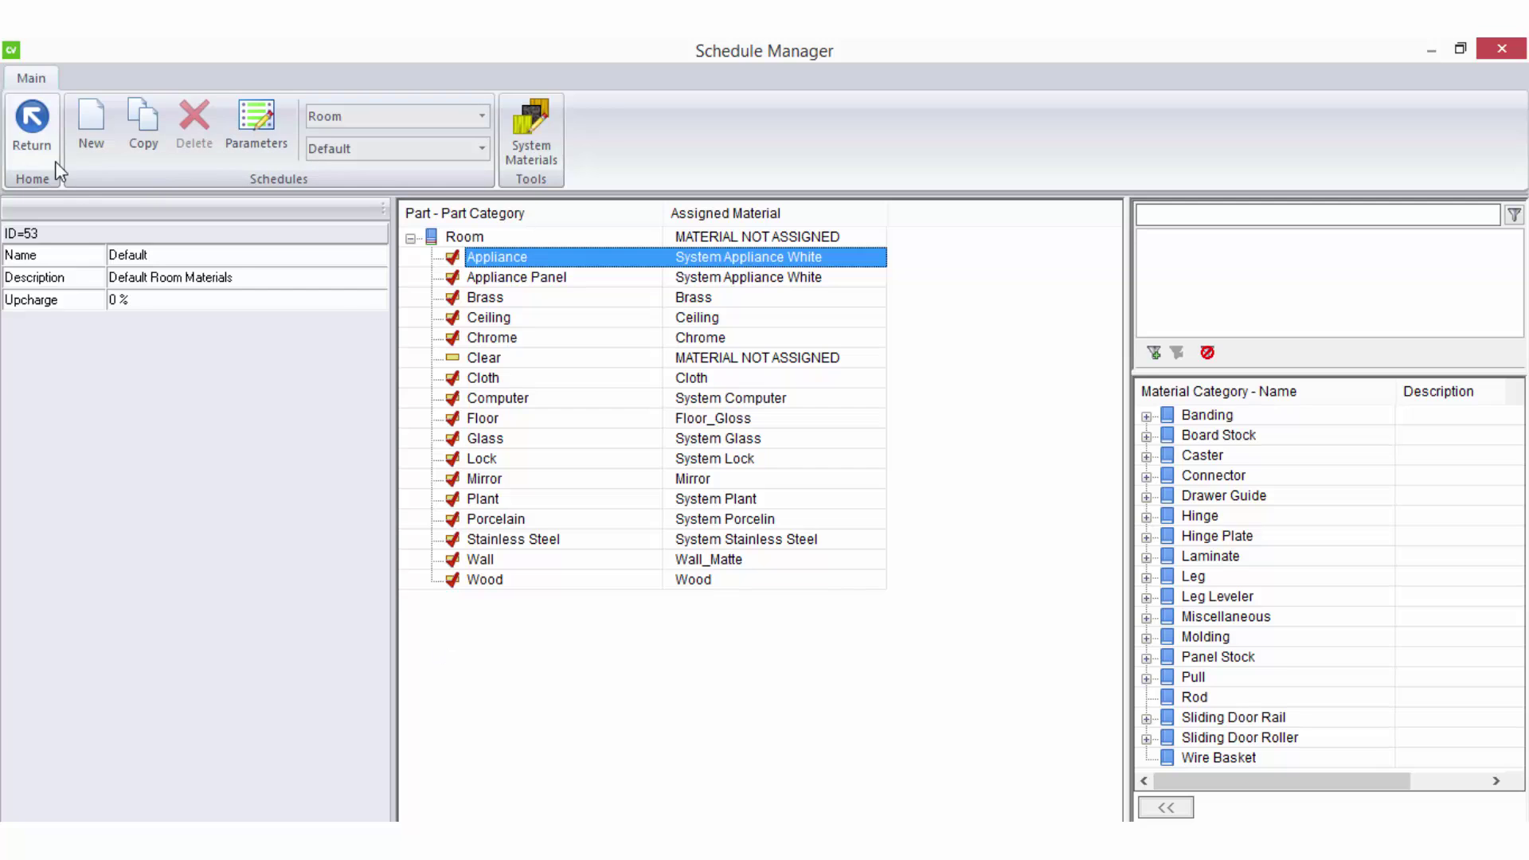
pyautogui.click(35, 134)
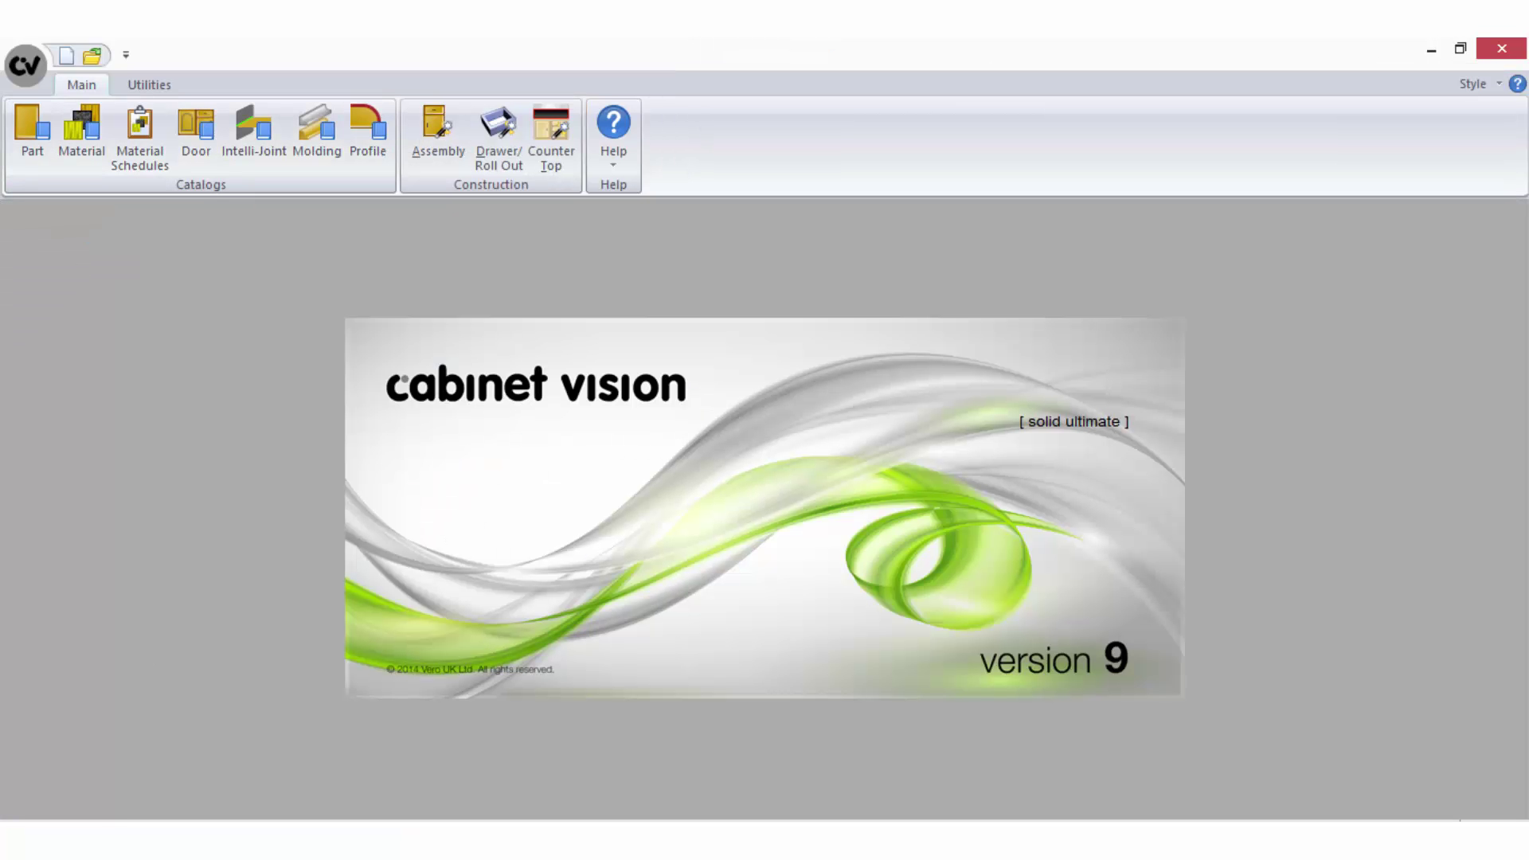